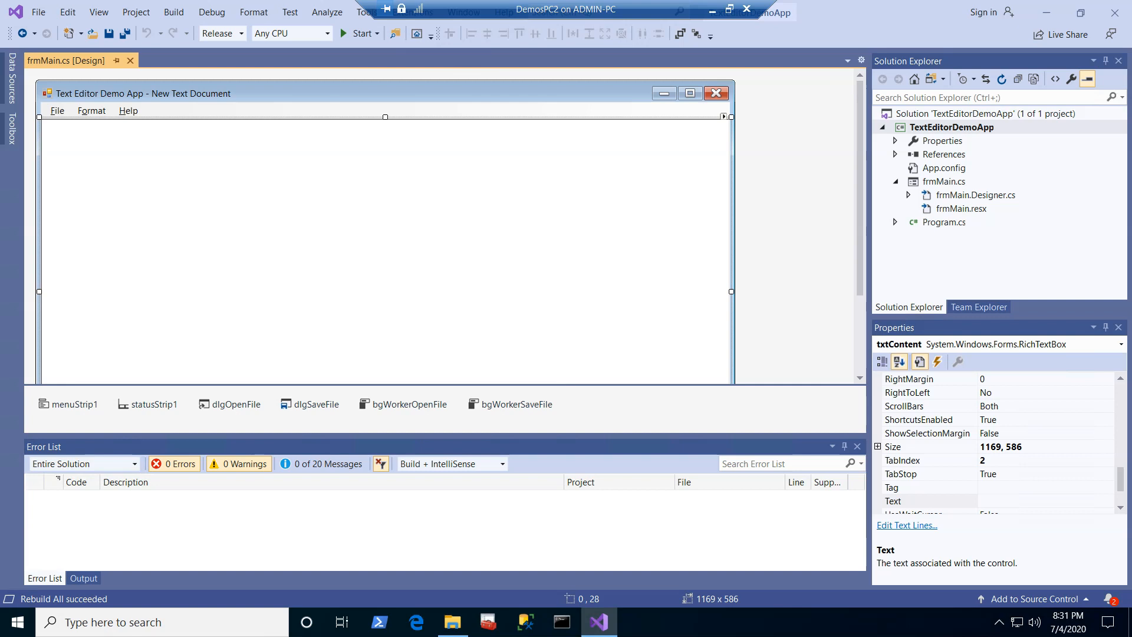
# Step: Open the TextEditorDemoApp project's publish settings and set the publishing folder location to \\localhost\TextEditorDeployment
pyautogui.rightClick(951, 127)
pyautogui.click(916, 512)
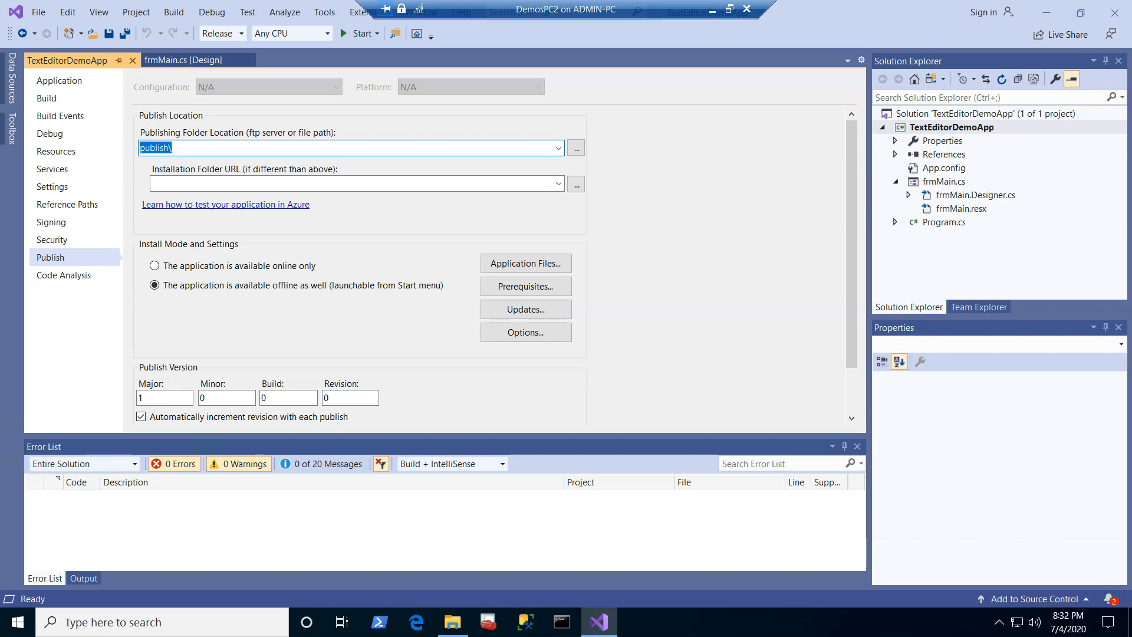
pyautogui.write('\\\\localhost\\TextEditorDeployment')
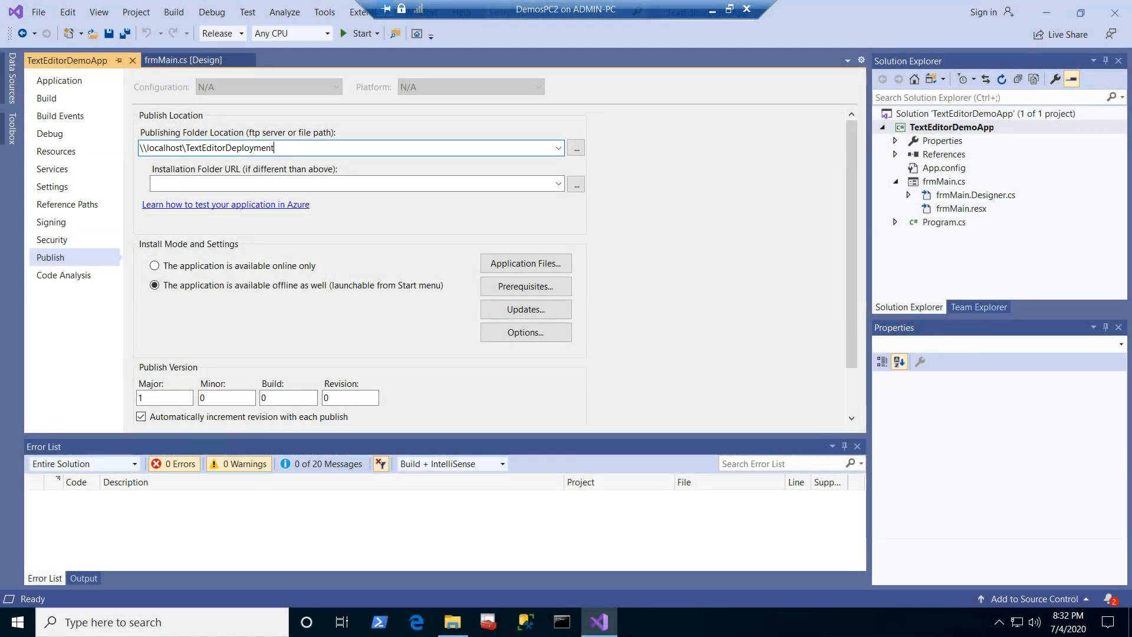
# Step: Review the application files included in the publish and the hash options for TextEditorDemoApp.exe, keeping the defaults
pyautogui.scroll(-2, 492, 247)
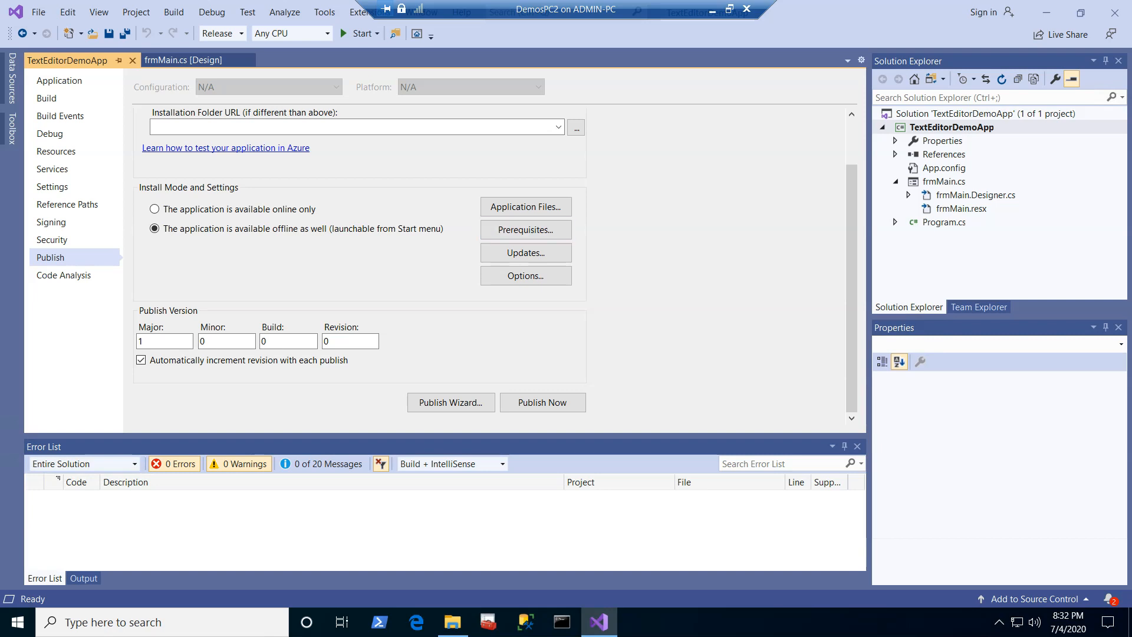
pyautogui.click(526, 207)
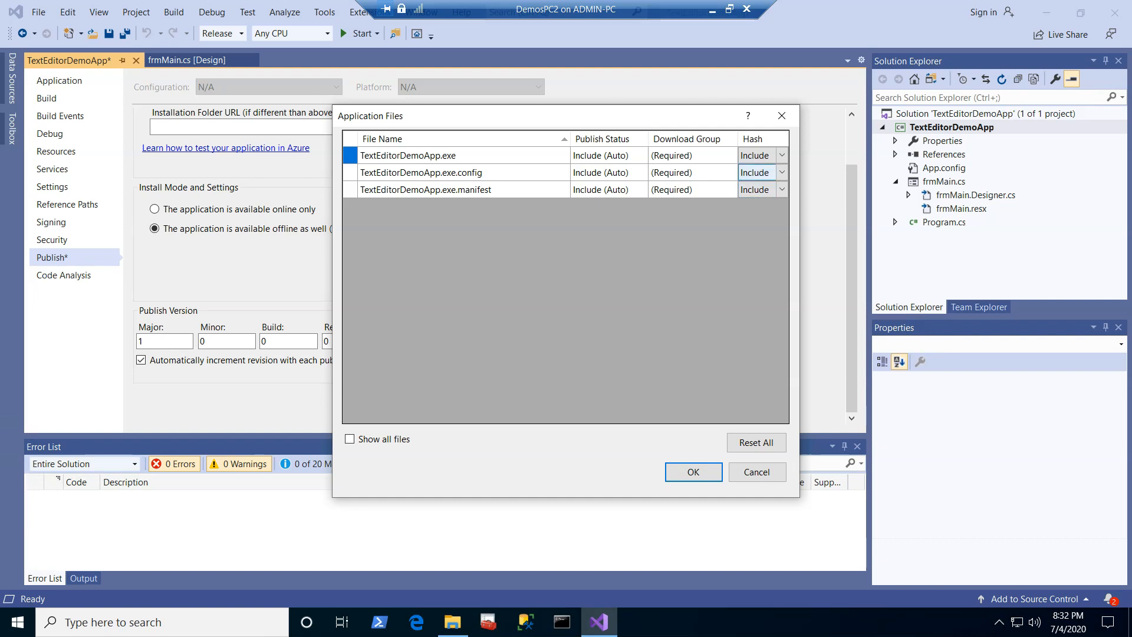
pyautogui.click(757, 155)
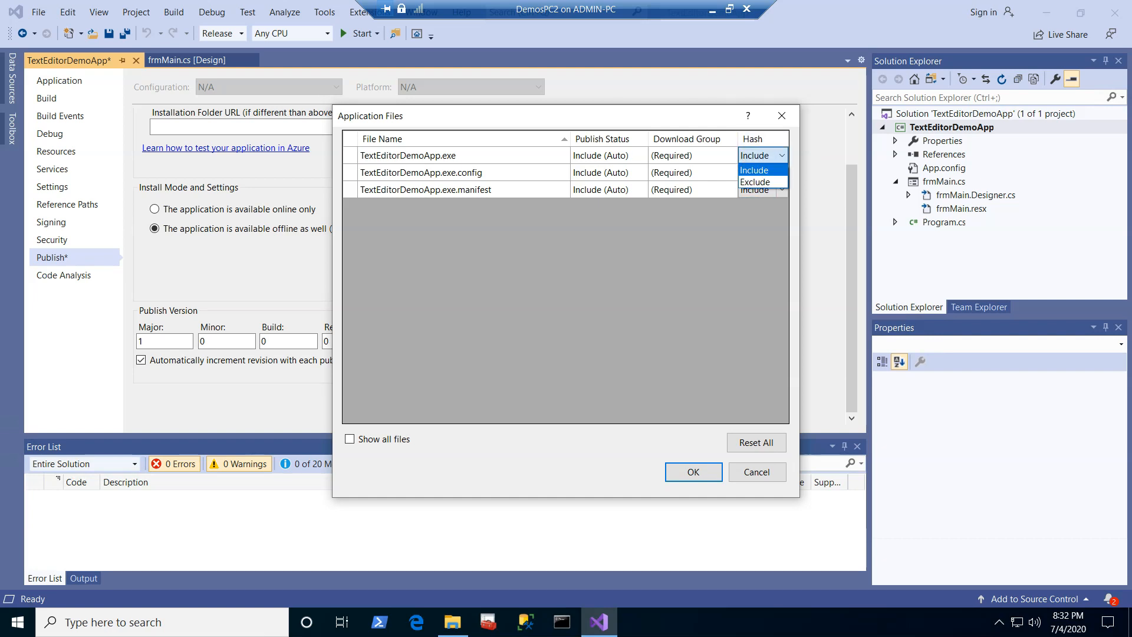
pyautogui.press('Escape')
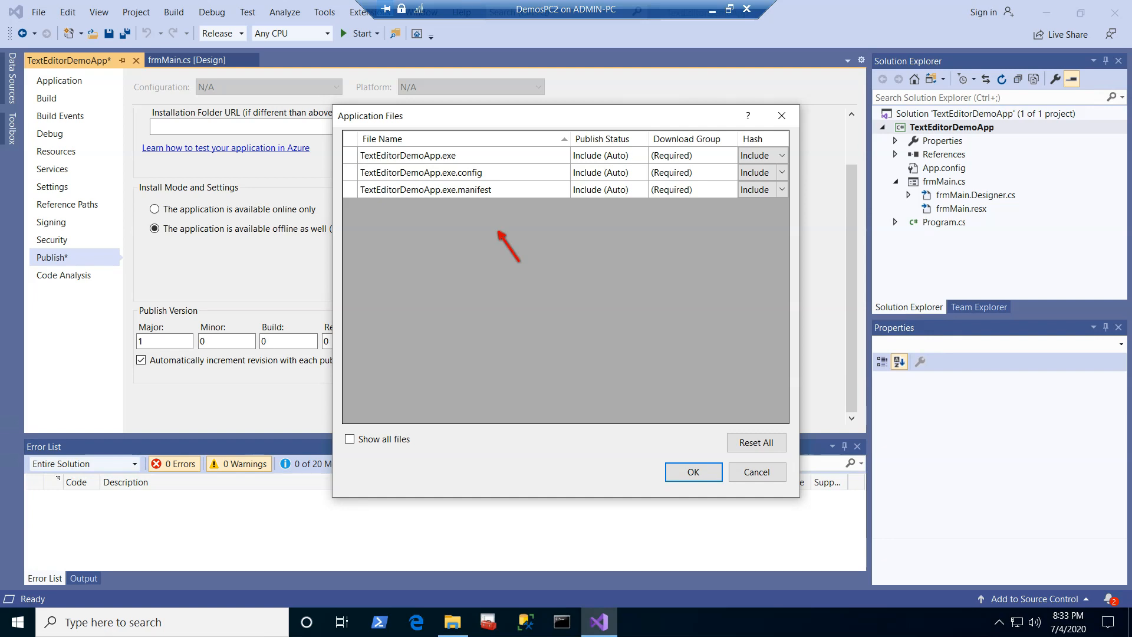
pyautogui.click(693, 472)
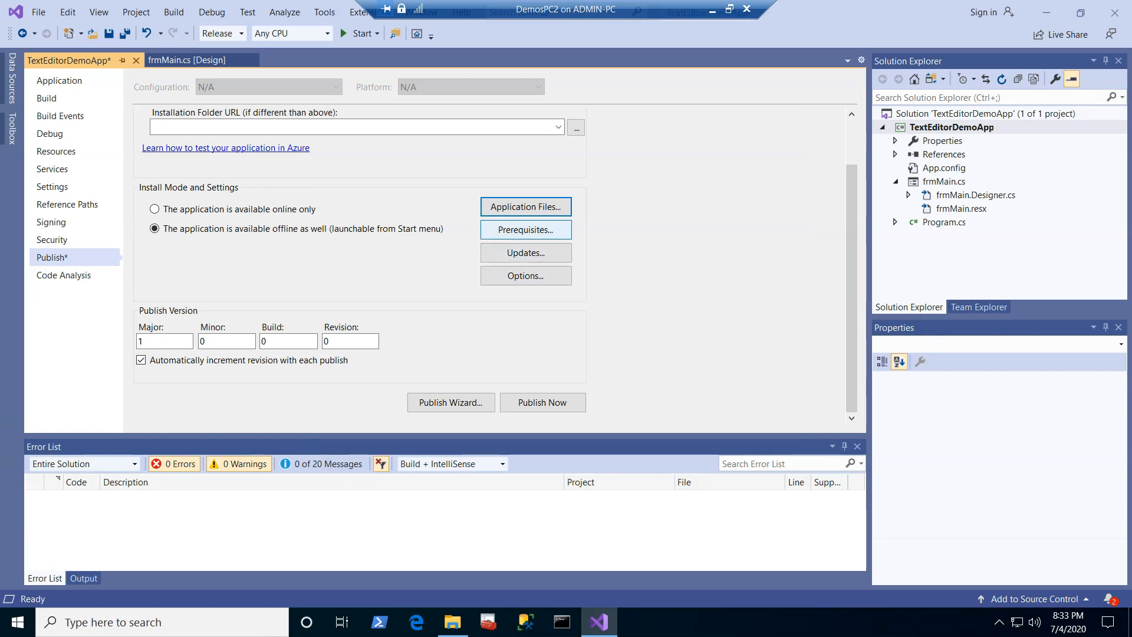
# Step: Review the list of prerequisites to install and their install location, accepting the existing selection
pyautogui.click(525, 230)
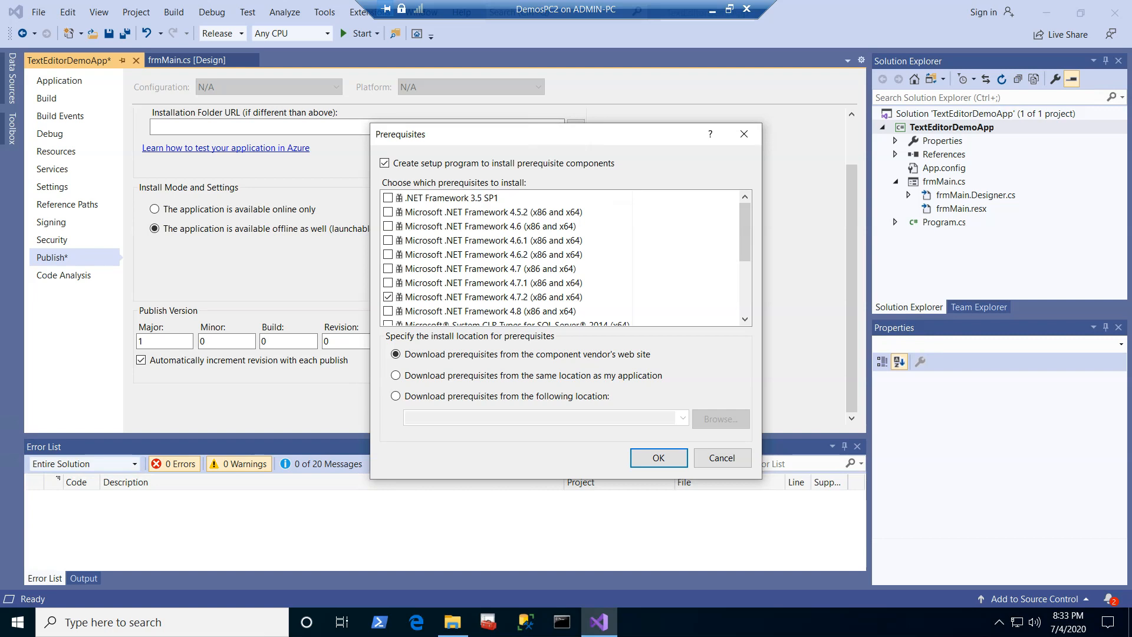
pyautogui.scroll(-1, 507, 271)
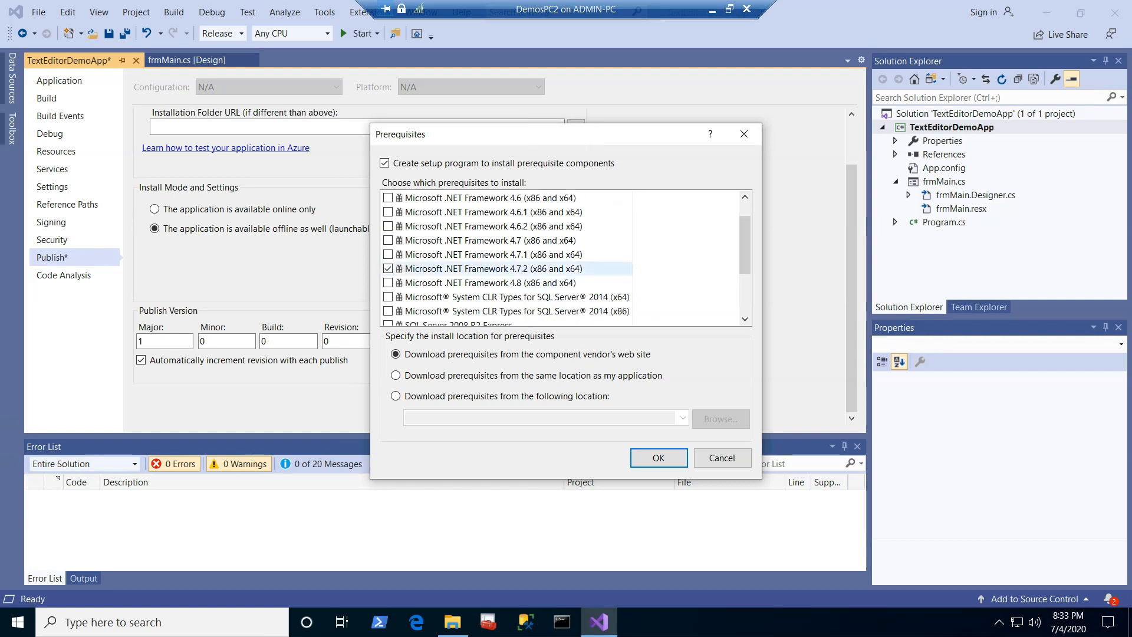
pyautogui.moveTo(745, 246)
pyautogui.mouseDown()
pyautogui.moveTo(745, 287)
pyautogui.moveTo(745, 244)
pyautogui.mouseUp()
pyautogui.scroll(-2, 578, 214)
pyautogui.scroll(2, 560, 254)
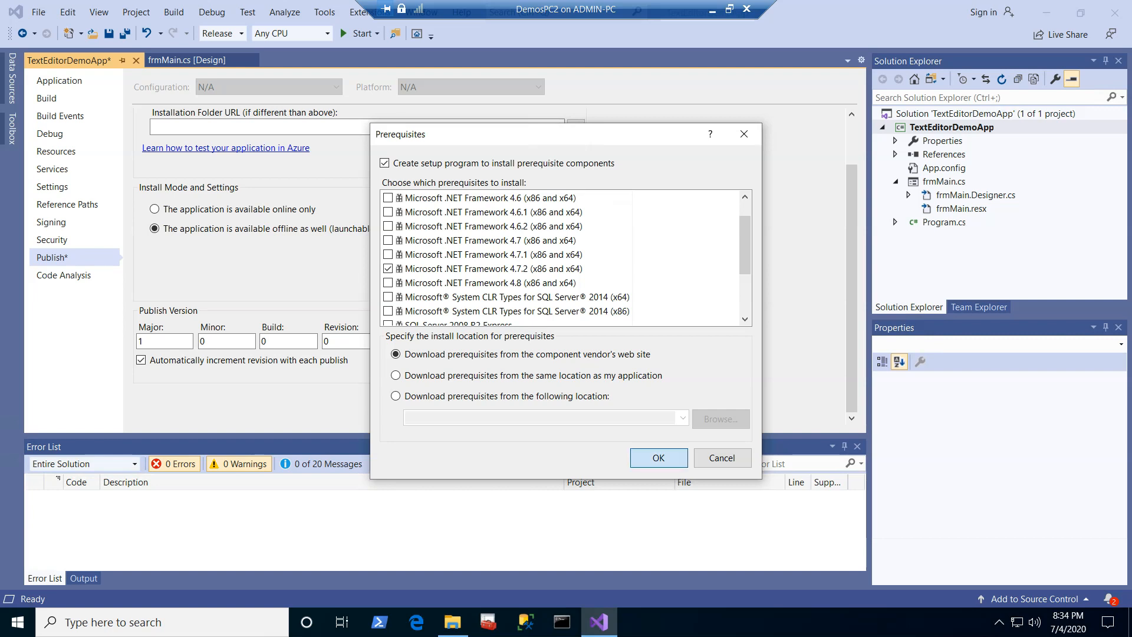
pyautogui.click(659, 459)
# Step: Make the application check for updates and set its update location to \\localhost\TextEditorDeployment
pyautogui.click(526, 253)
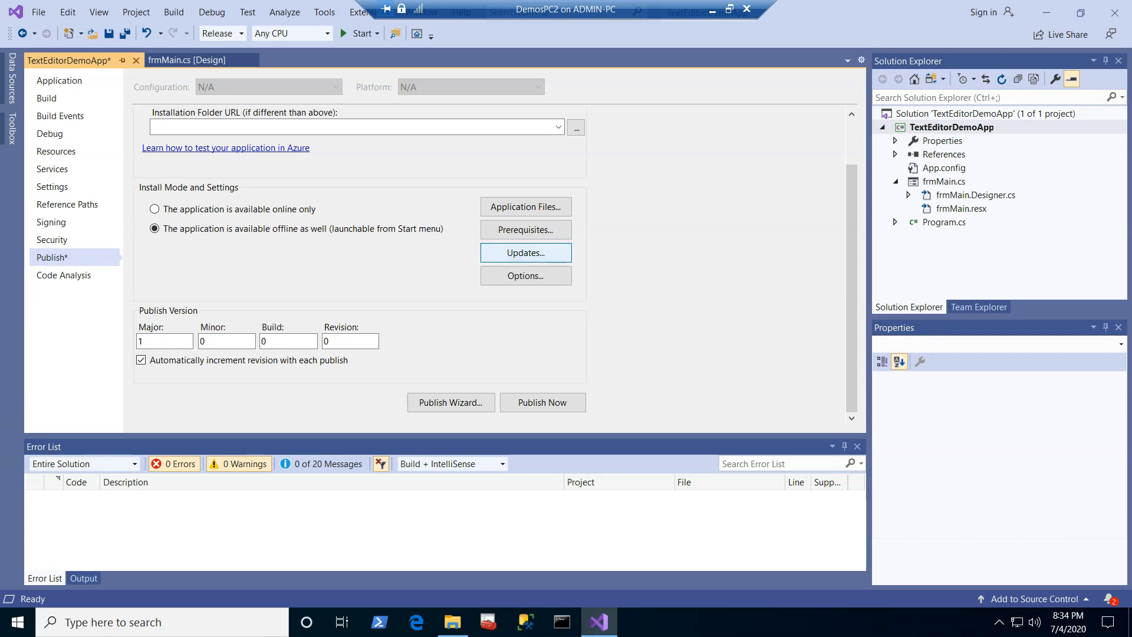
pyautogui.moveTo(536, 145); pyautogui.dragTo(542, 124)
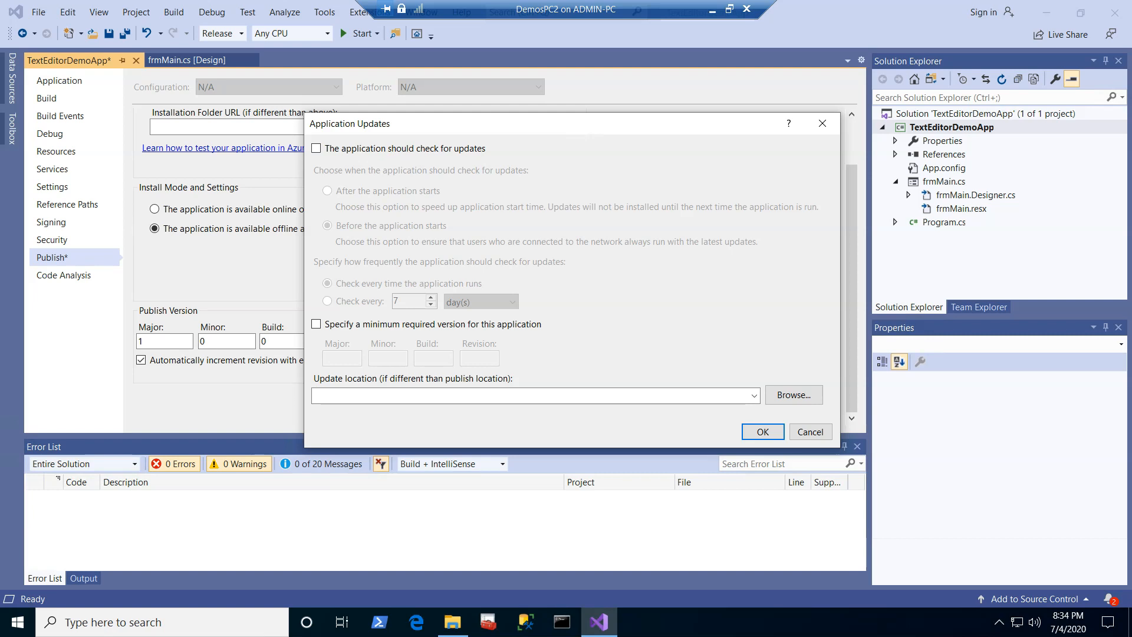
pyautogui.click(316, 148)
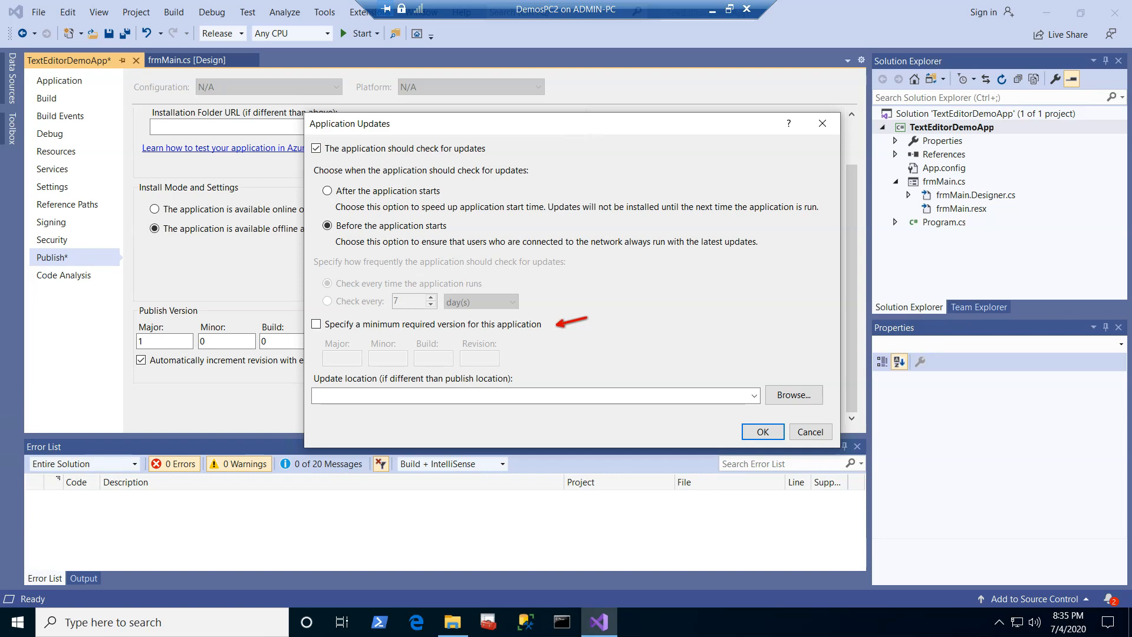
pyautogui.click(527, 396)
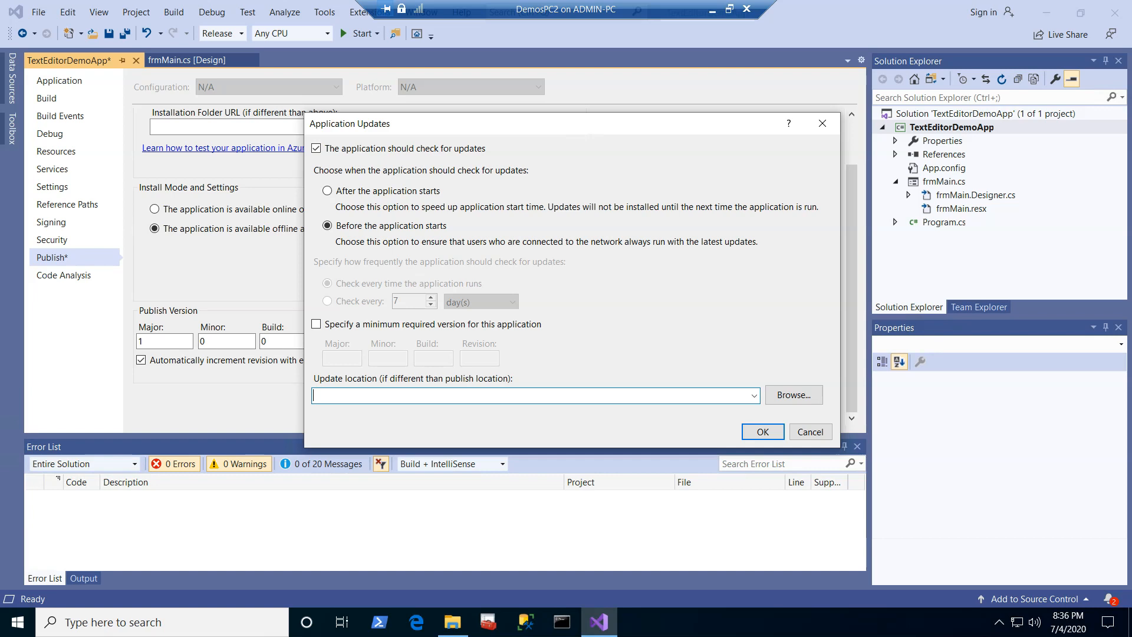
pyautogui.write('\\\\localhost\\TextEditorDeployment')
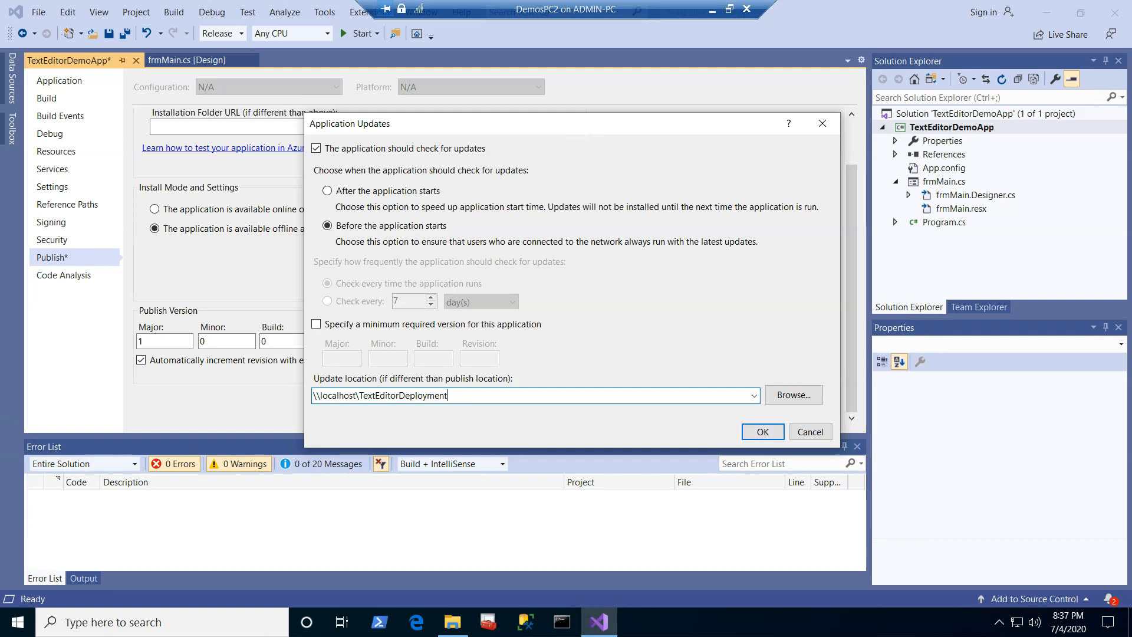
pyautogui.press('Return')
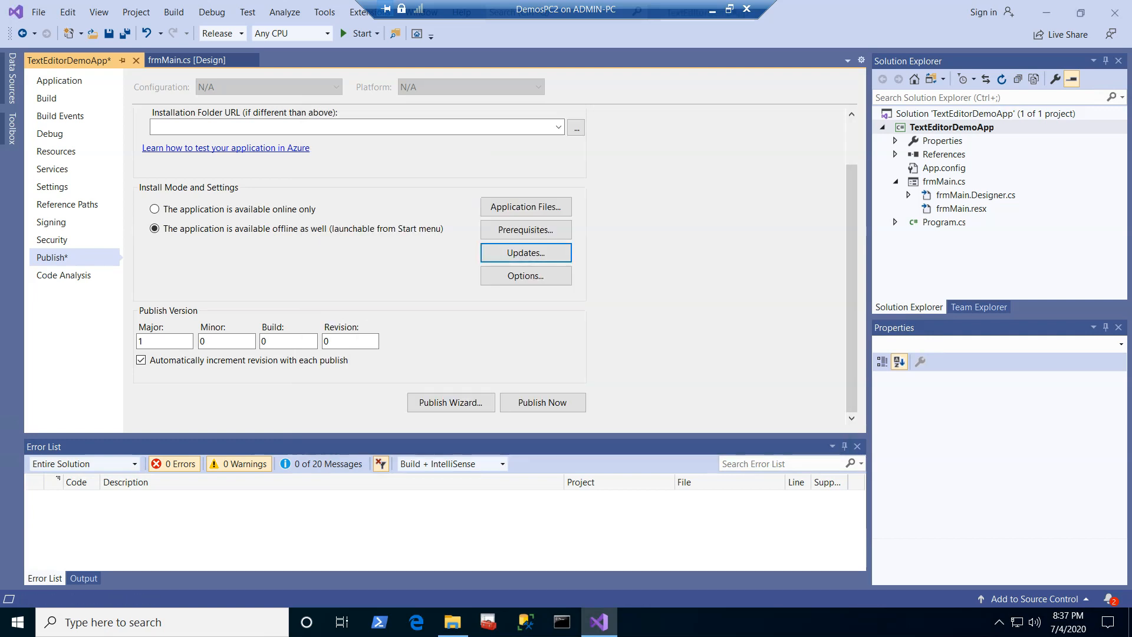
# Step: In the publish options' description, set the publisher name to Author and the product name to Text Editor Demo App
pyautogui.press('Return')
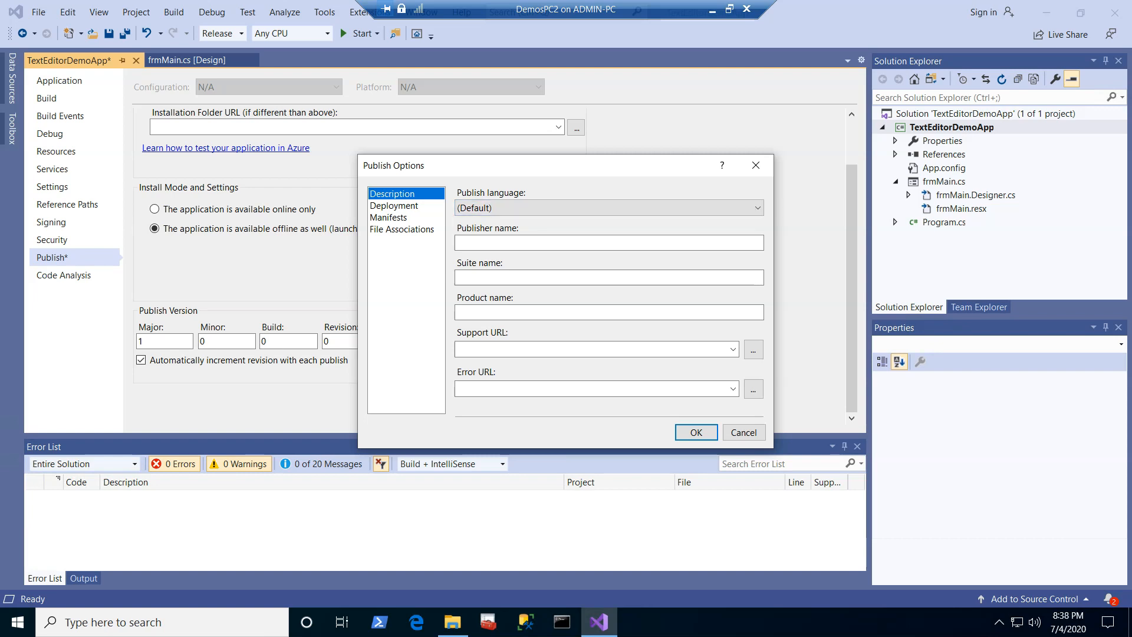
pyautogui.click(609, 242)
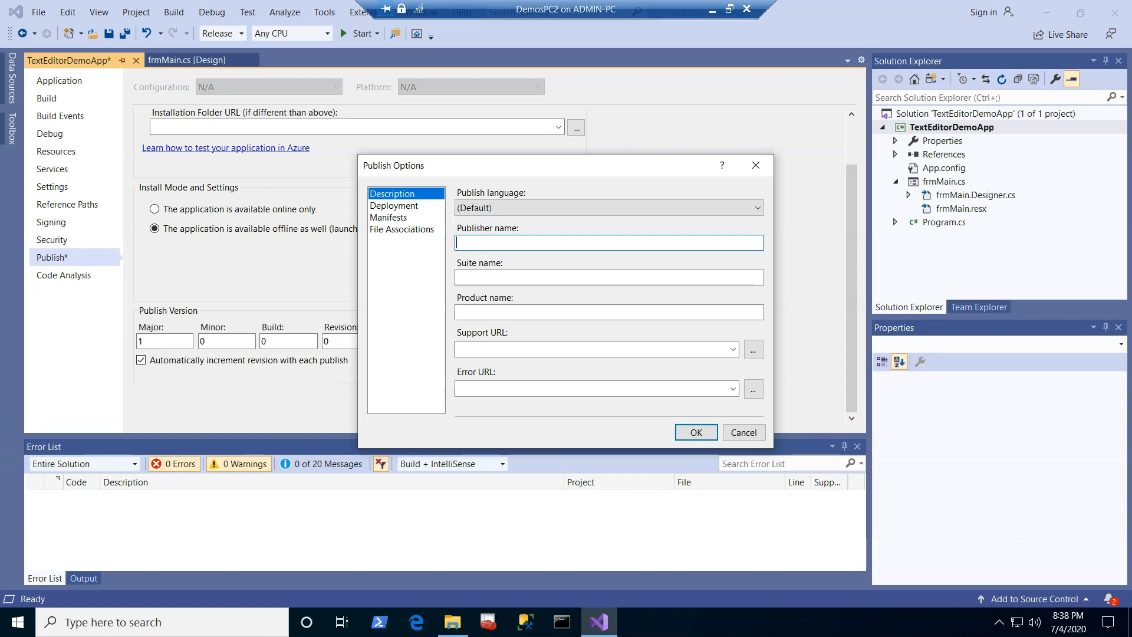
pyautogui.write('Author')
pyautogui.press('Tab')
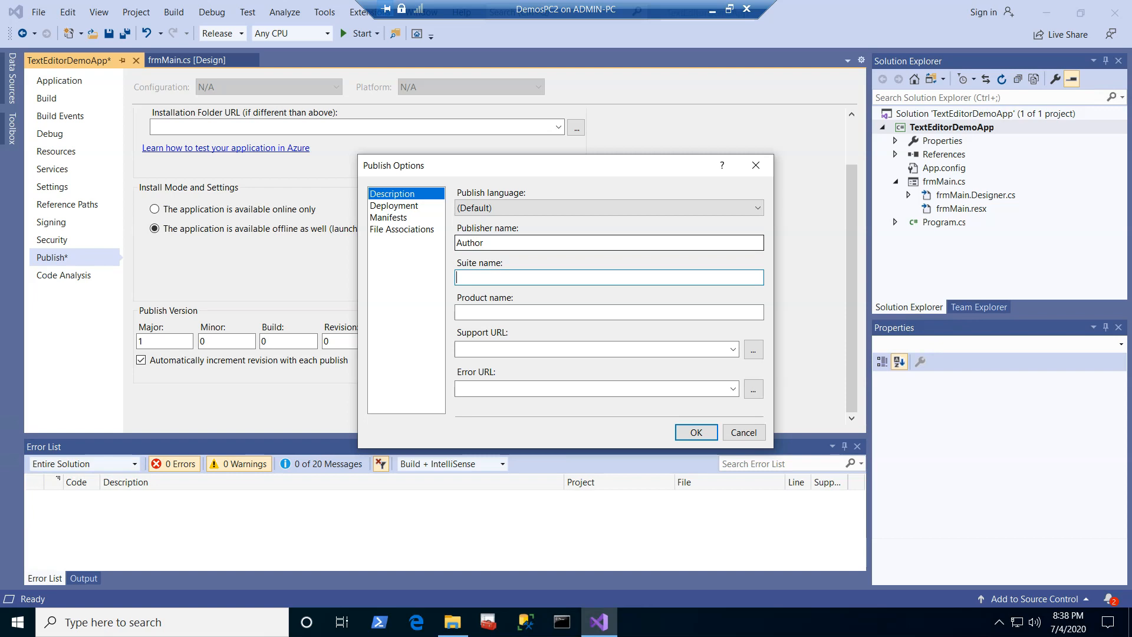
pyautogui.press('Tab')
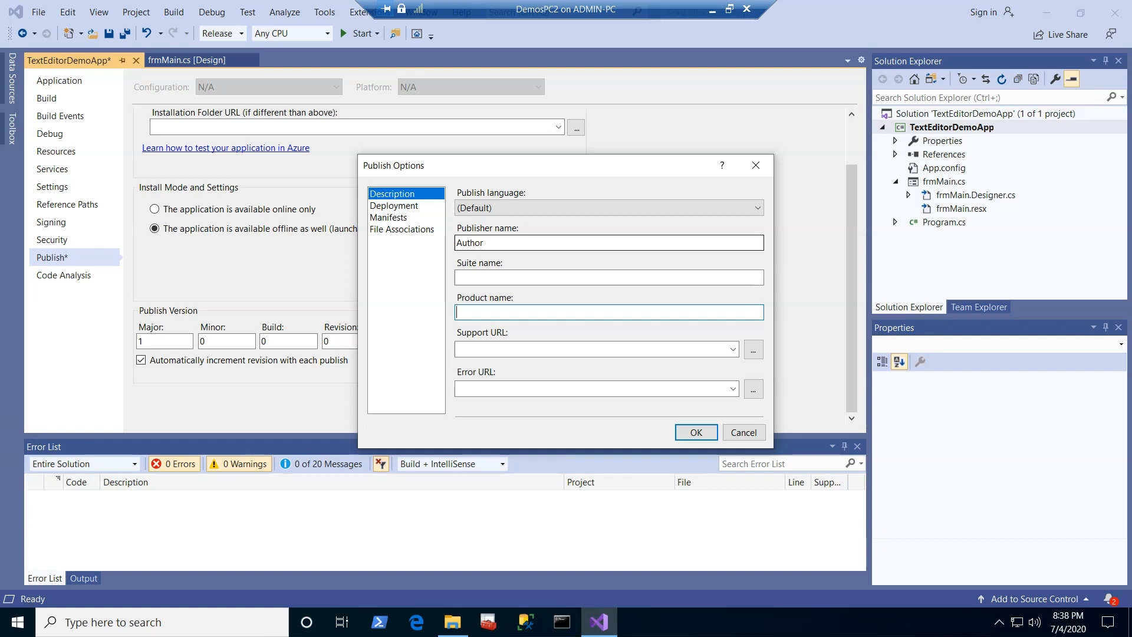
pyautogui.write('Text Editor Demo App')
pyautogui.press('Tab')
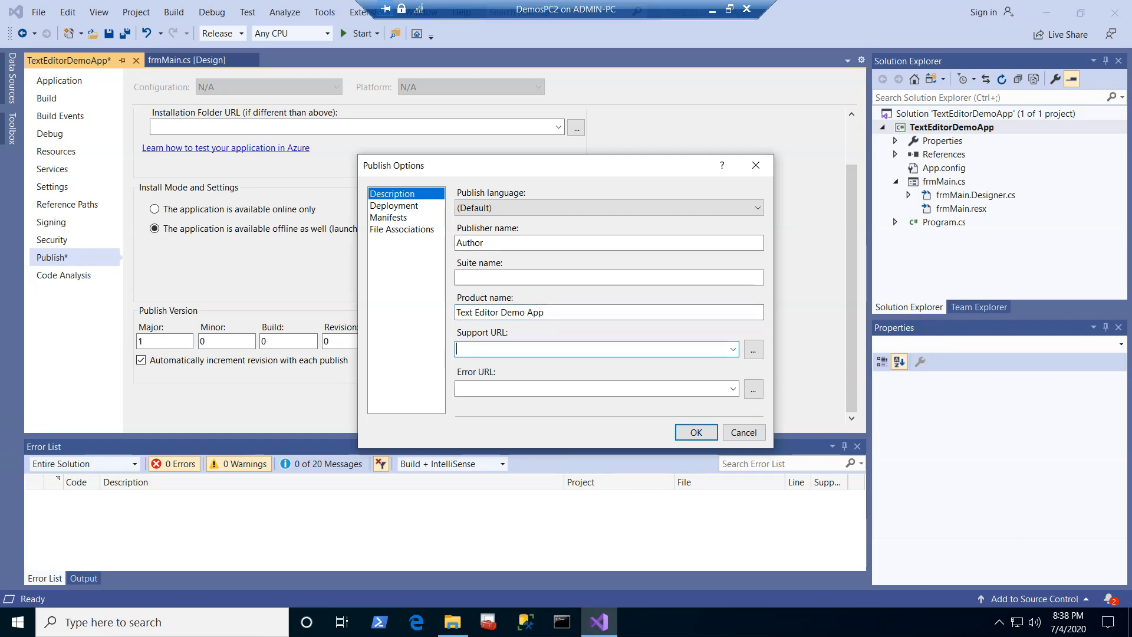
# Step: Enable desktop shortcut creation in the manifest options, check the deployment and file association options, and apply the publish options
pyautogui.click(394, 206)
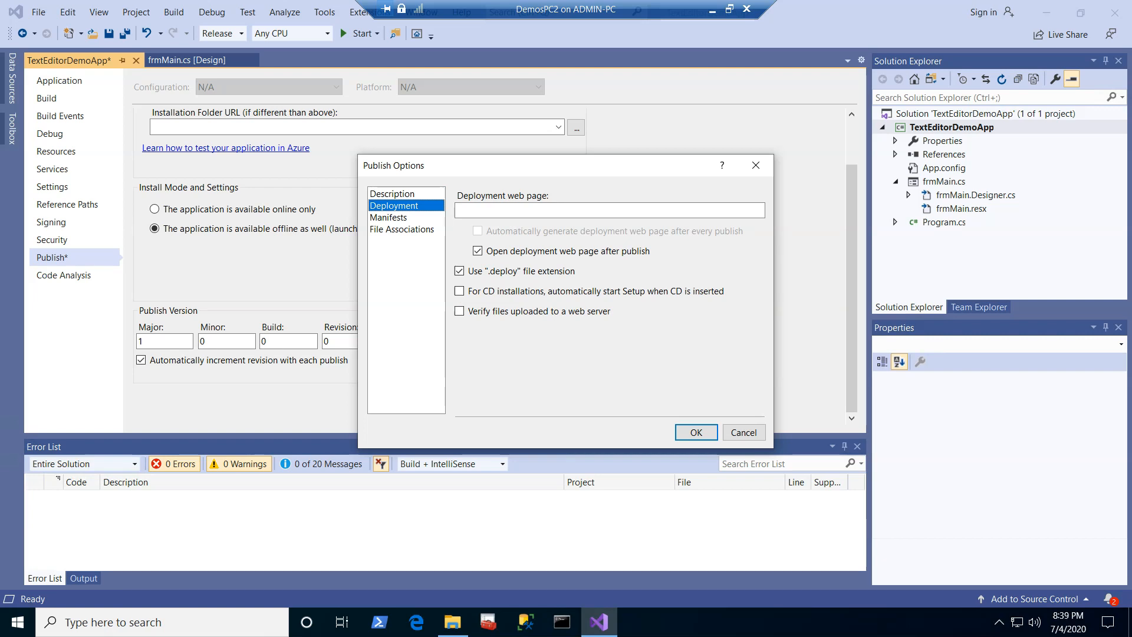
pyautogui.click(389, 217)
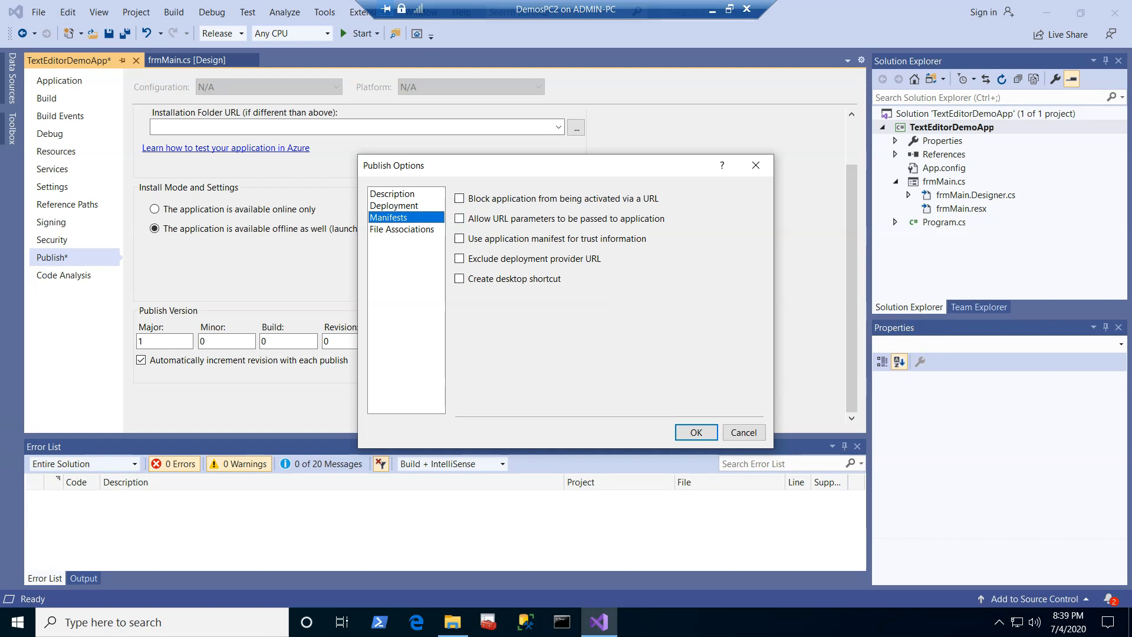
pyautogui.click(459, 278)
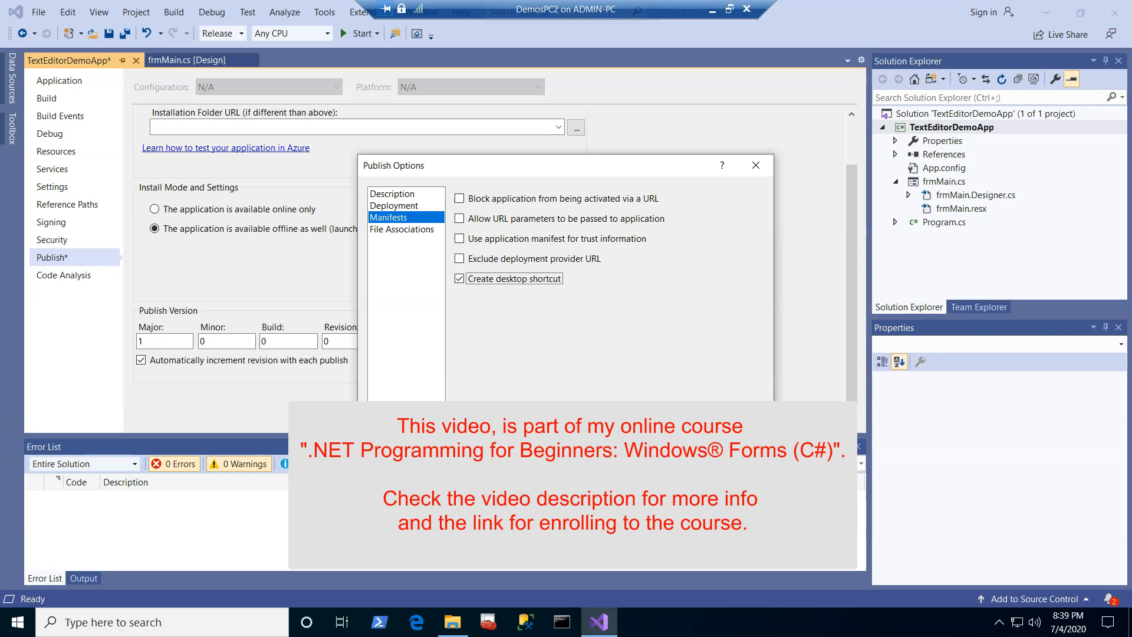
pyautogui.click(403, 229)
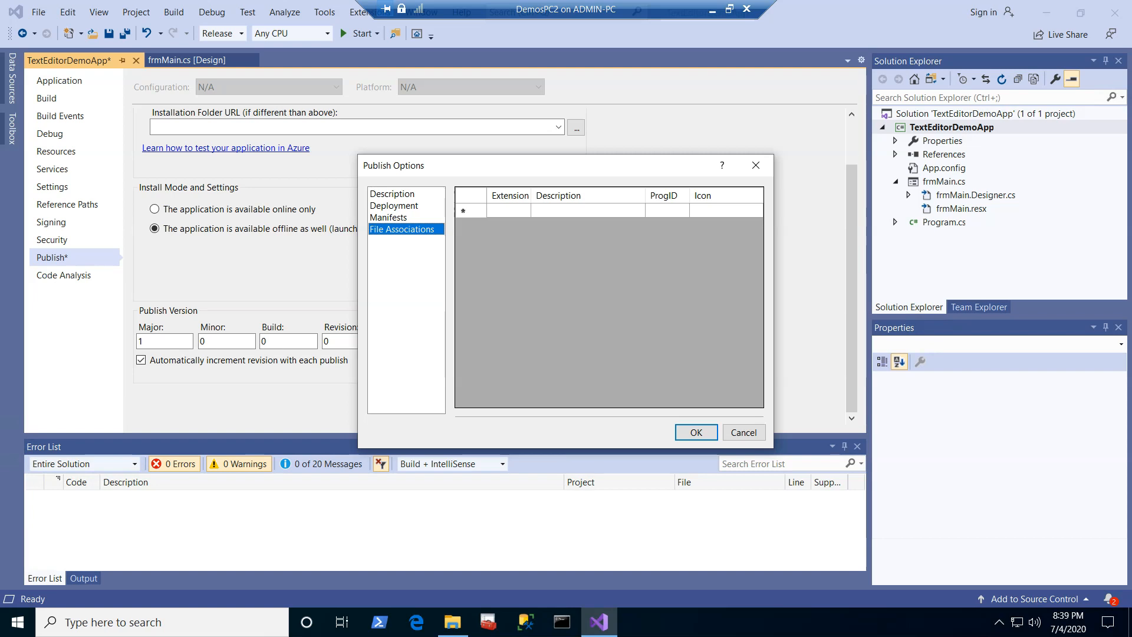
pyautogui.click(697, 433)
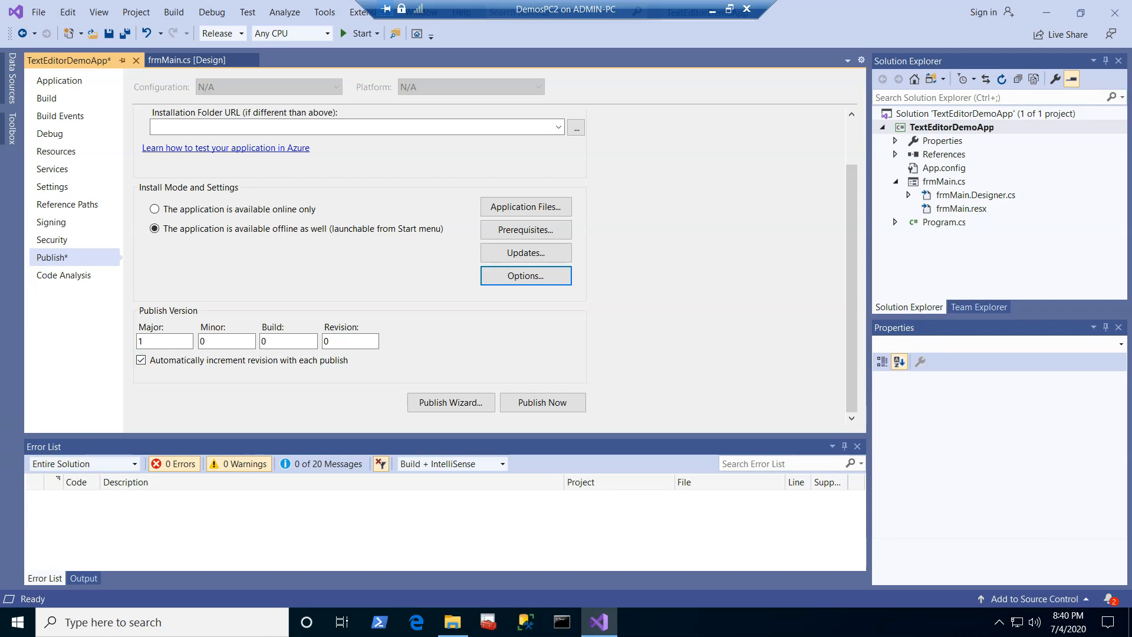
# Step: Save all project changes and rebuild the solution
pyautogui.click(125, 33)
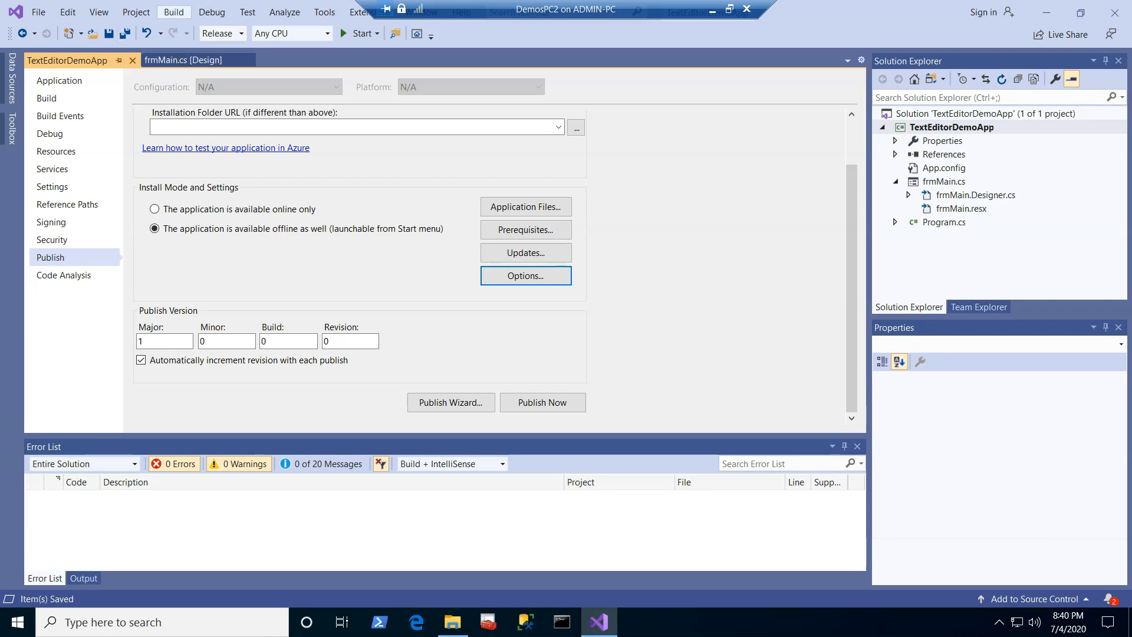
pyautogui.click(174, 12)
pyautogui.click(227, 43)
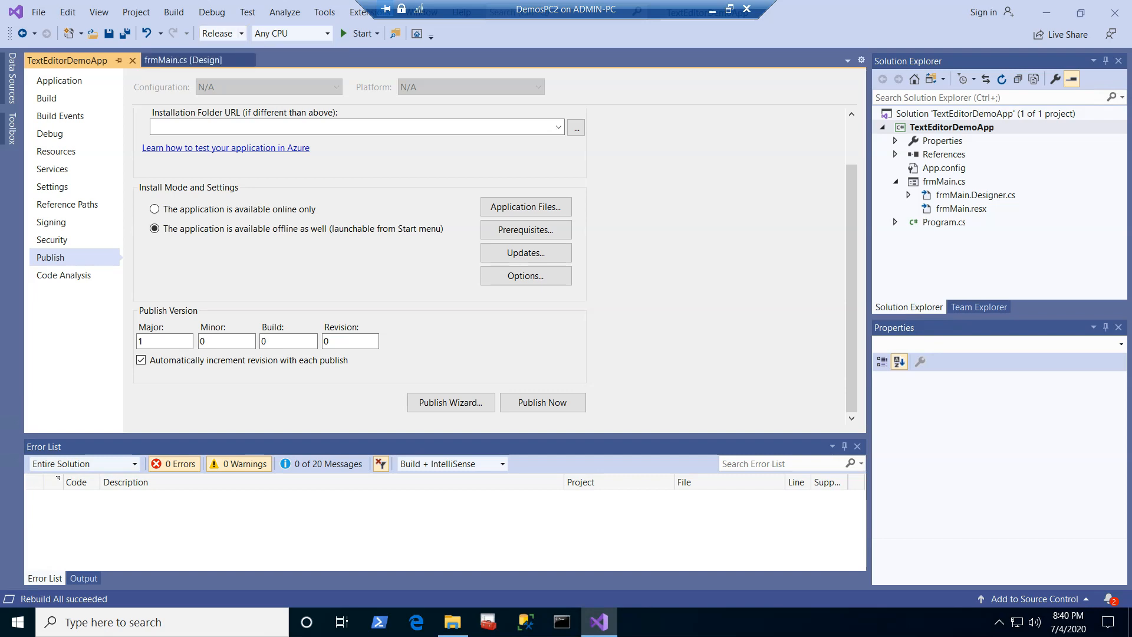
pyautogui.click(174, 11)
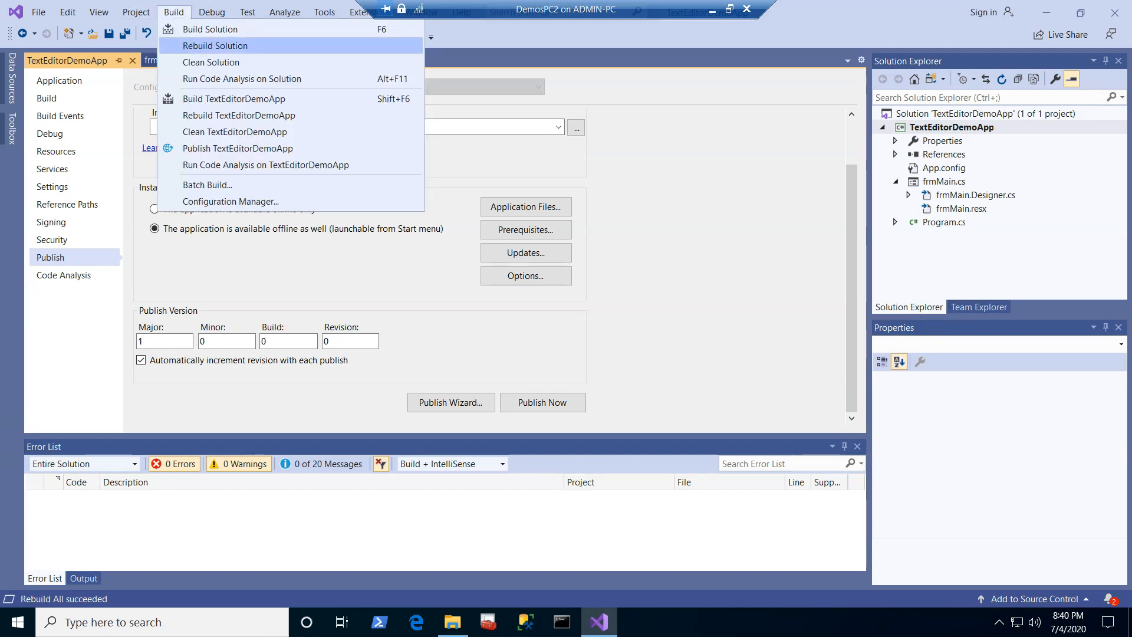
pyautogui.click(218, 46)
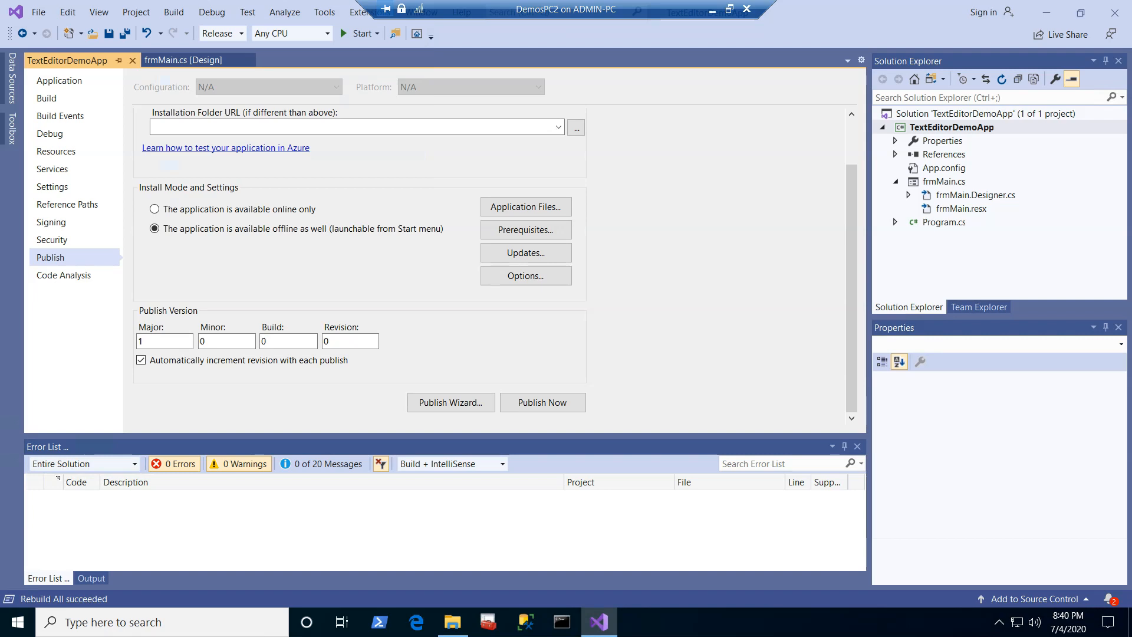
# Step: Publish the application immediately with the configured settings and check the publishing folder location
pyautogui.click(542, 402)
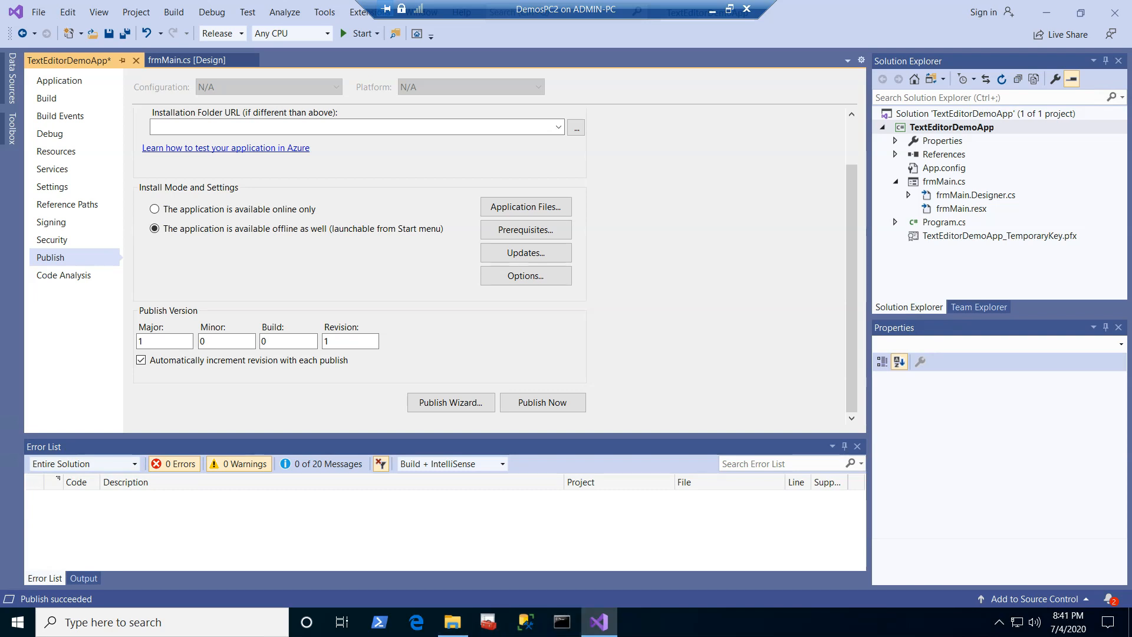
pyautogui.scroll(2, 489, 266)
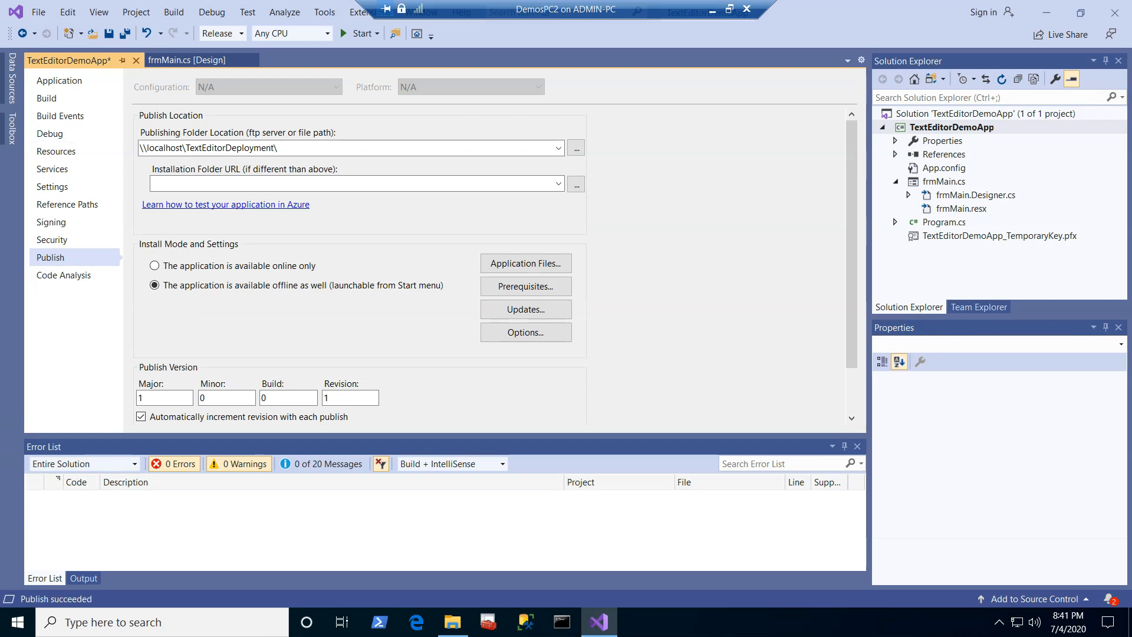
# Step: Switch to File Explorer and run the published setup application from the TextEditorDeployment network folder
pyautogui.click(453, 622)
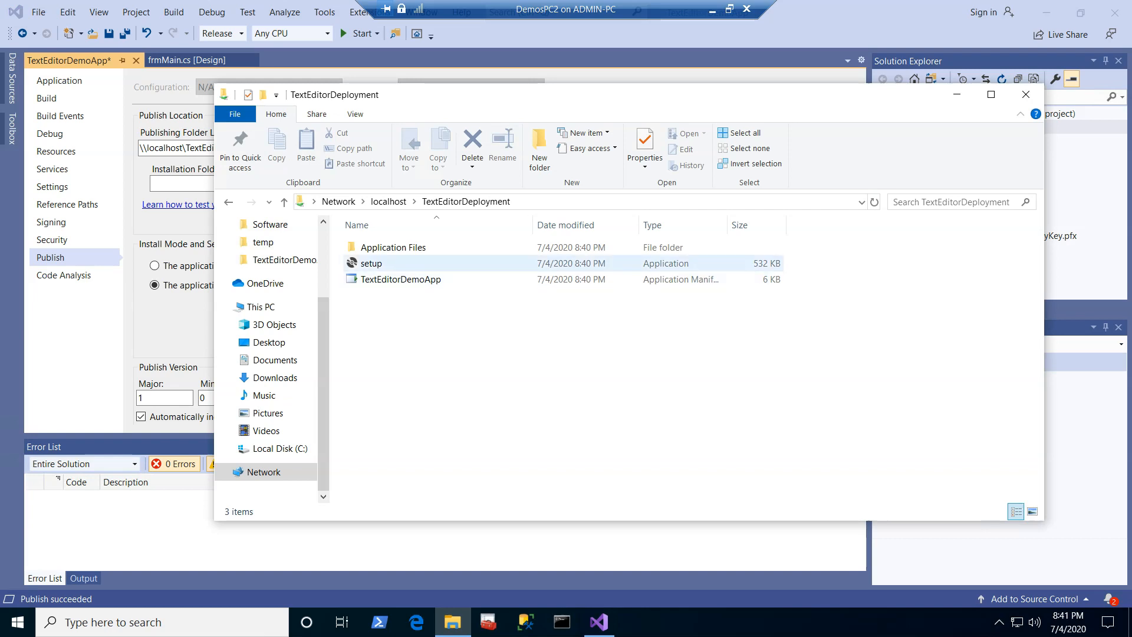
pyautogui.click(372, 263)
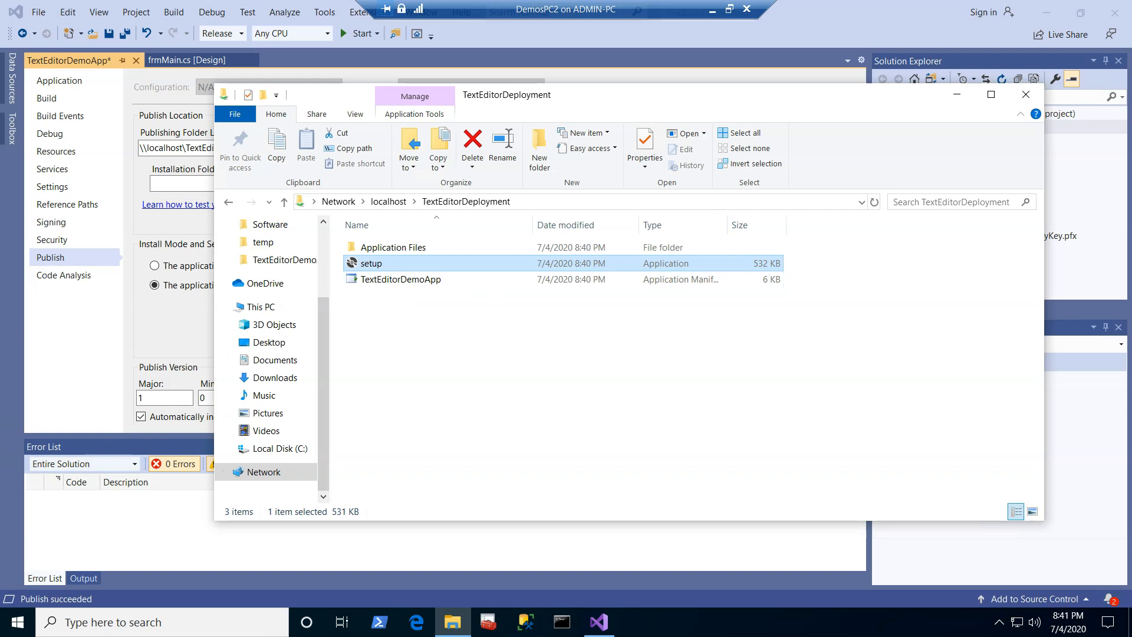
pyautogui.press('Return')
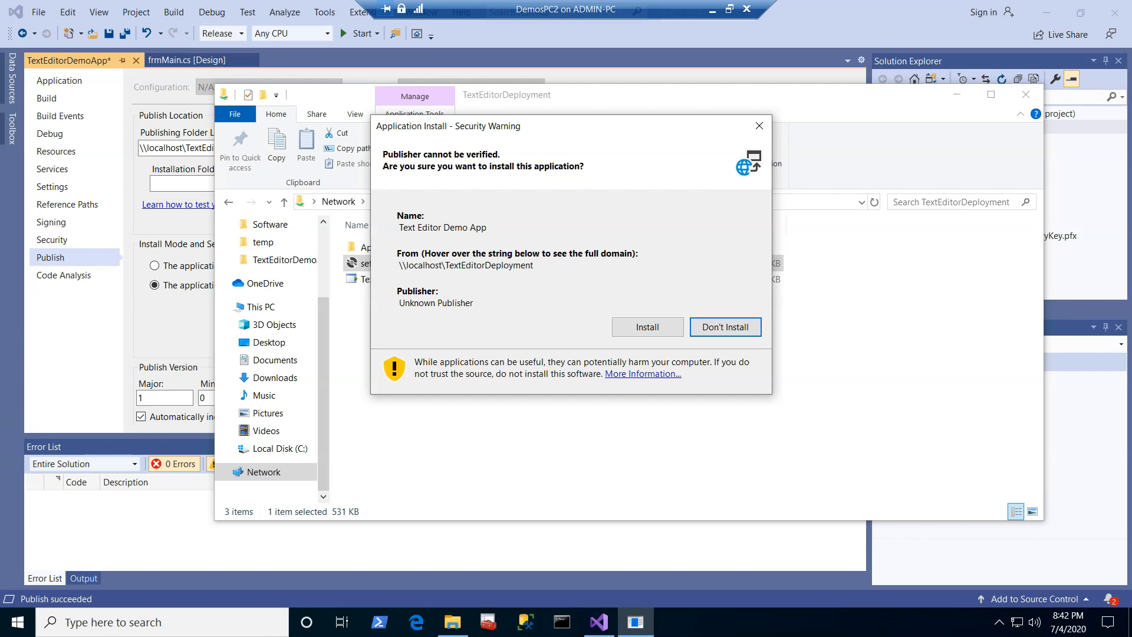
# Step: Install the Text Editor Demo App despite the unverified publisher and check the File, Format and Help menus of the launched application
pyautogui.click(647, 326)
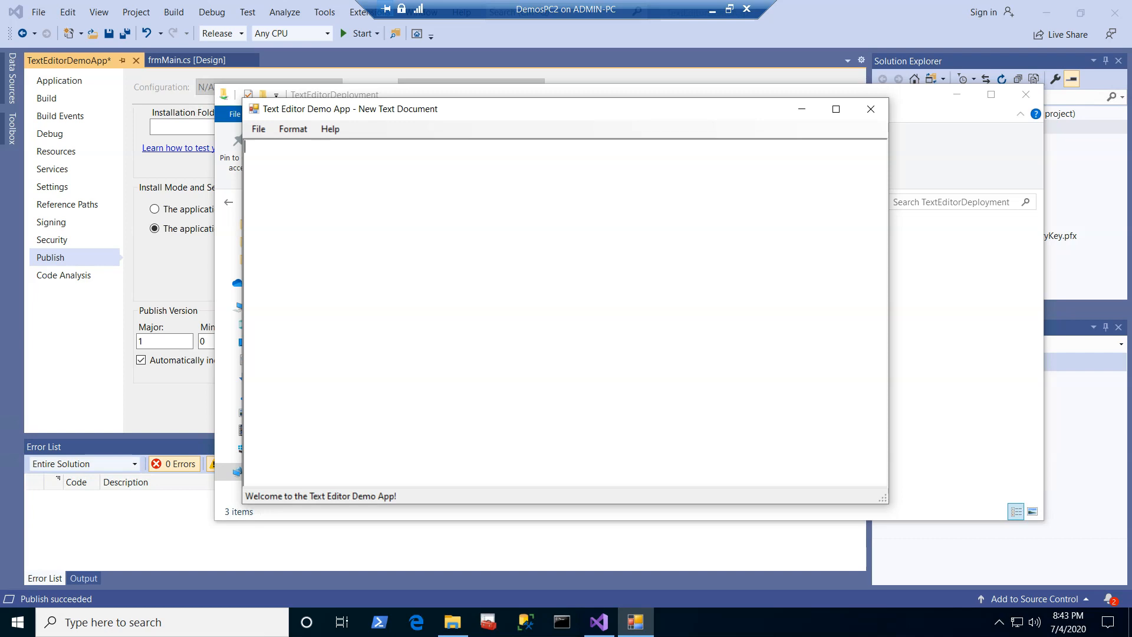
pyautogui.click(258, 129)
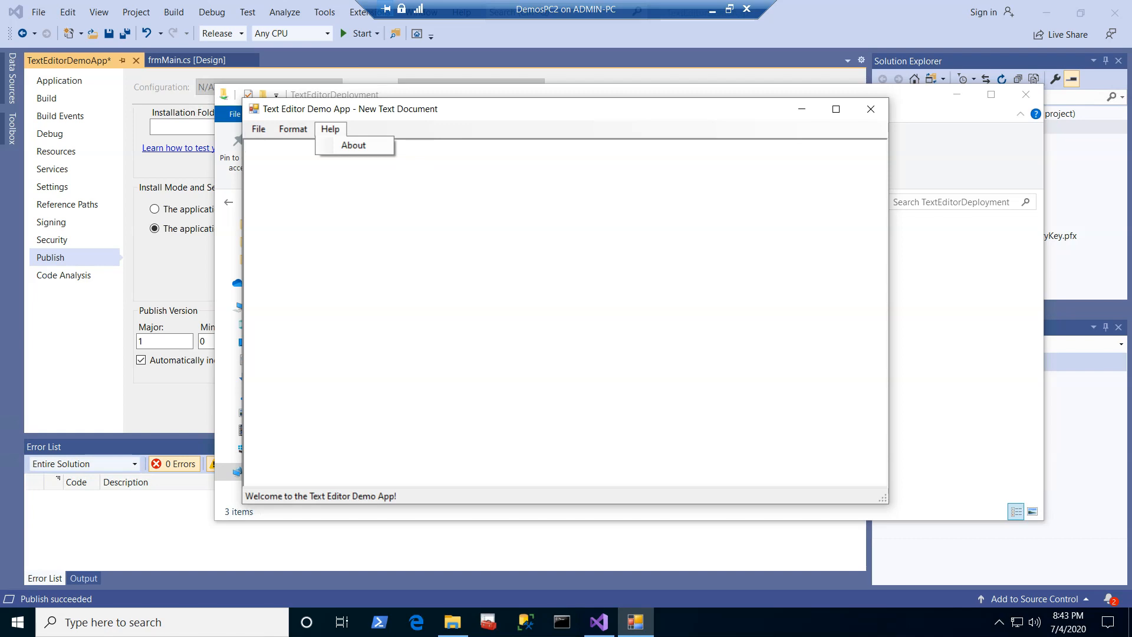
pyautogui.moveTo(293, 129)
pyautogui.click(424, 236)
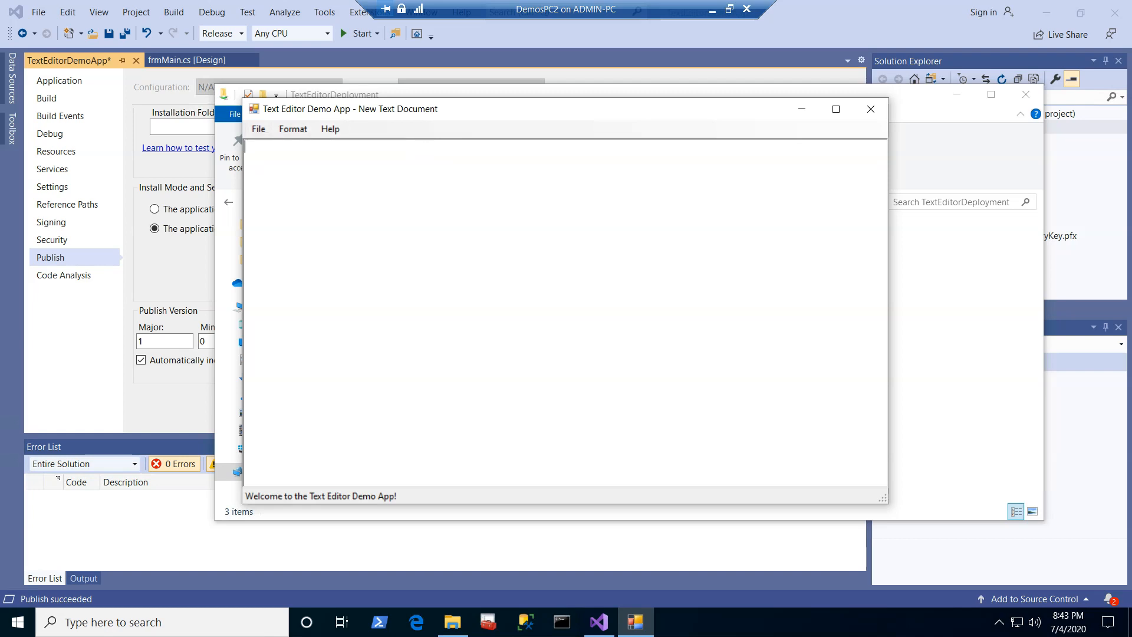
pyautogui.click(293, 129)
pyautogui.click(258, 129)
pyautogui.click(293, 129)
# Step: Open the text document New Sample Text File from the Demos folder in the installed Text Editor Demo App
pyautogui.moveTo(258, 130)
pyautogui.click(283, 162)
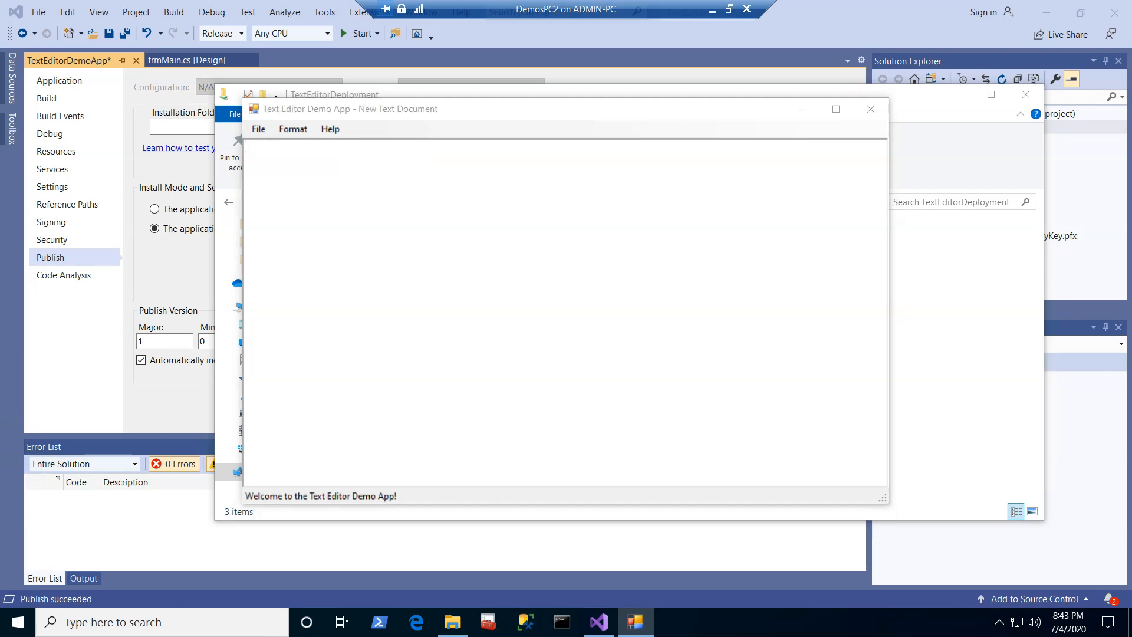
pyautogui.click(435, 300)
pyautogui.doubleClick(436, 300)
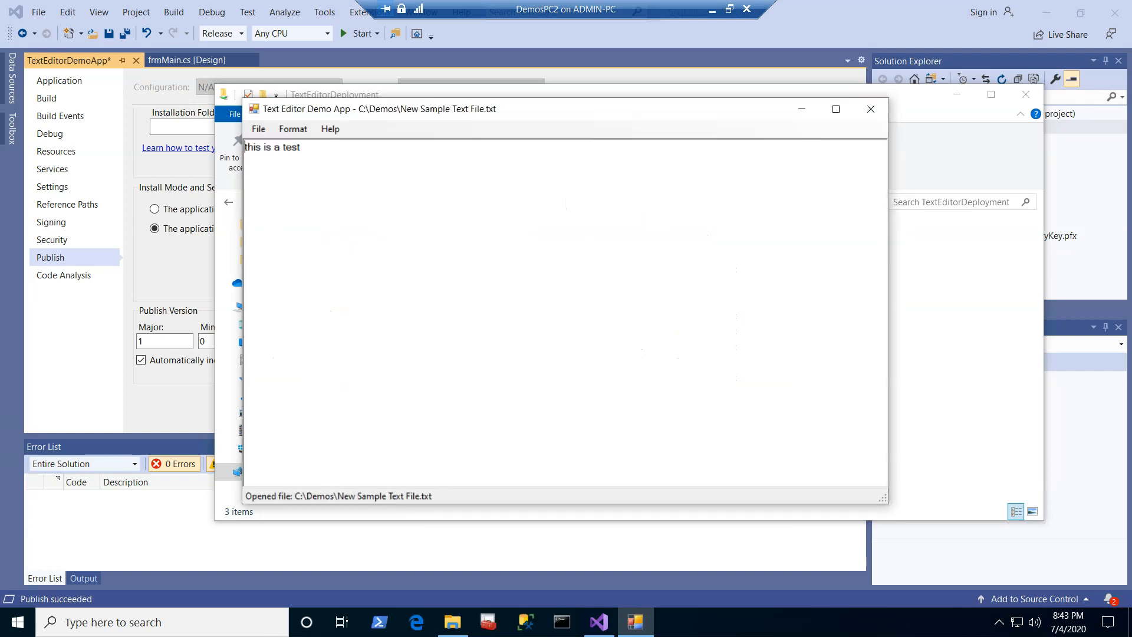
# Step: Open SampleFile3 from the Demos folder, discarding changes to the current document, and close the Text Editor Demo App
pyautogui.click(258, 129)
pyautogui.click(283, 162)
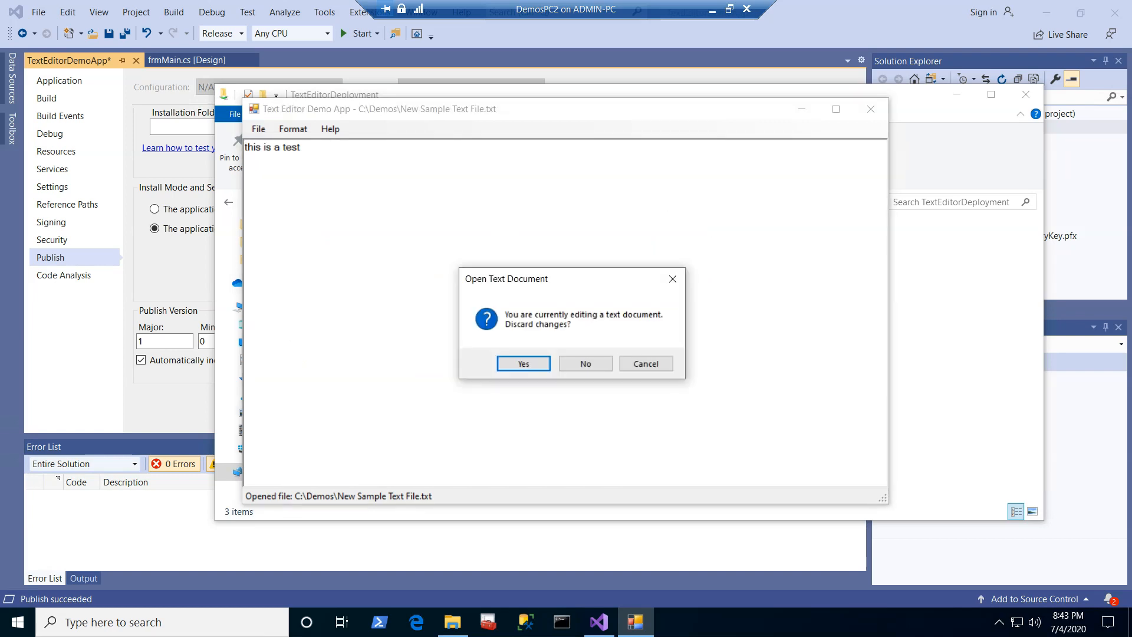
pyautogui.press('Return')
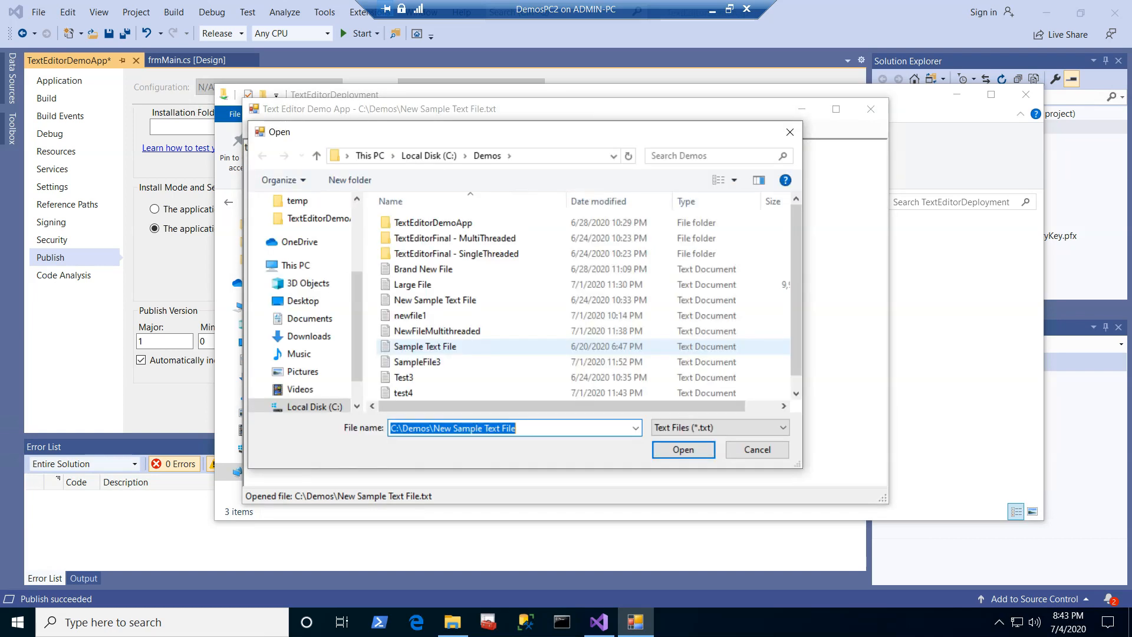
pyautogui.doubleClick(418, 362)
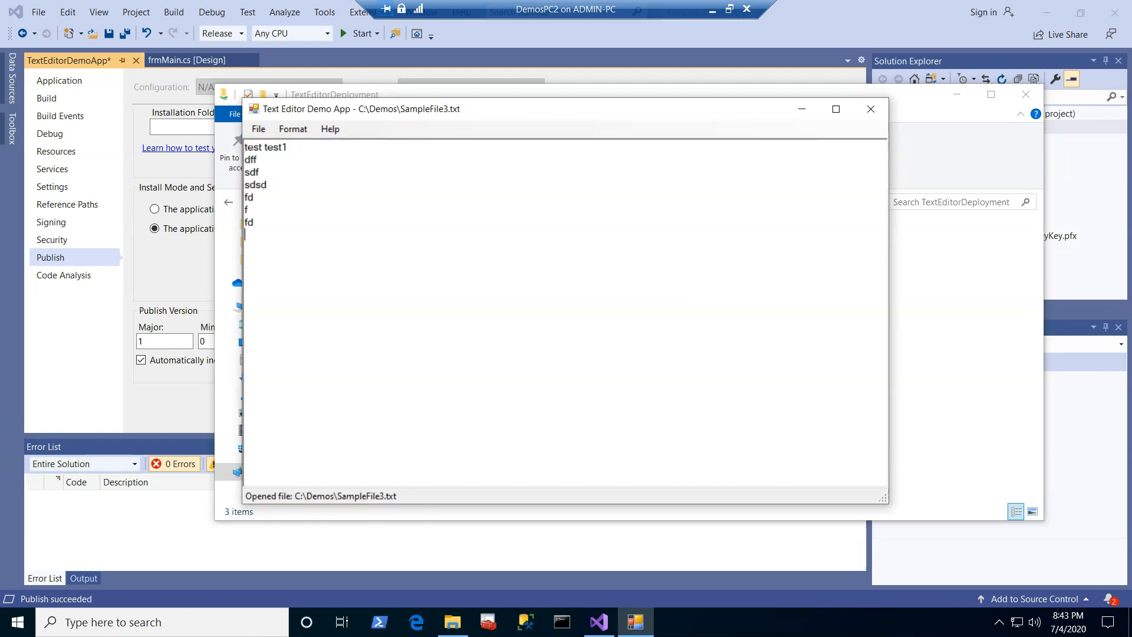
pyautogui.hotkey('alt', 'F4')
pyautogui.press('Return')
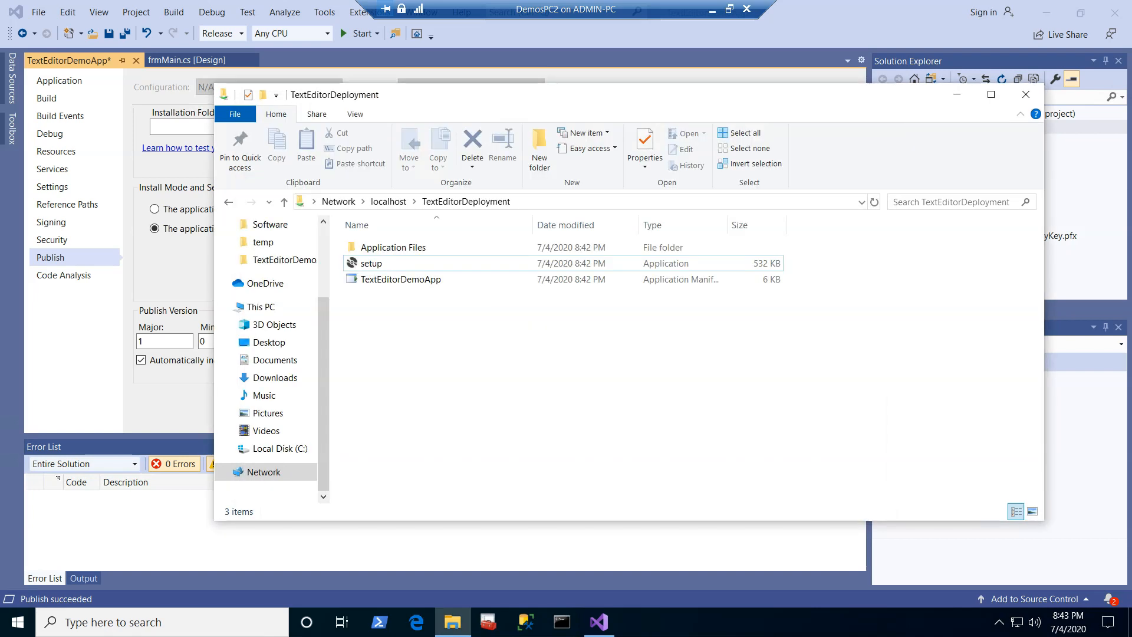
# Step: Show the desktop, launch the Text Editor Demo App from its desktop shortcut, and close it again
pyautogui.click(1130, 622)
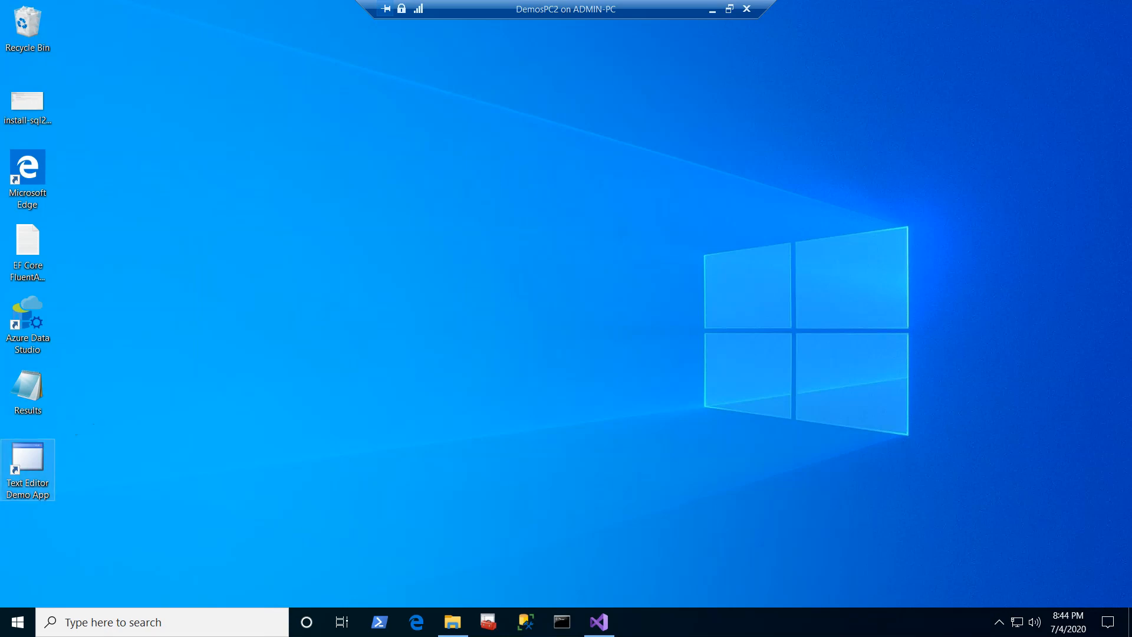
pyautogui.doubleClick(27, 466)
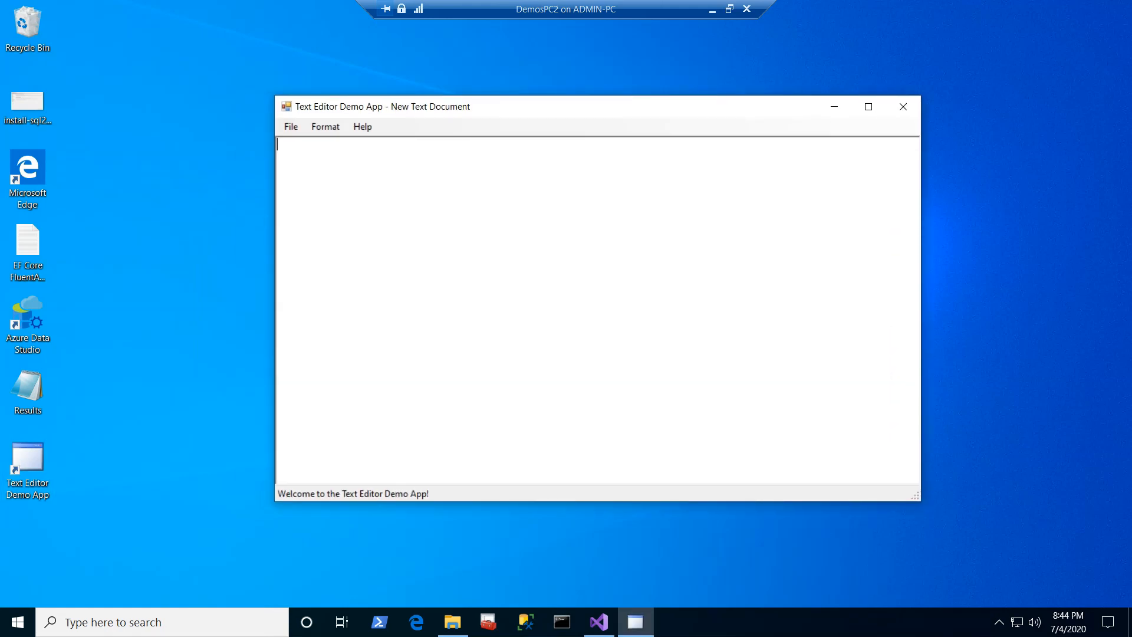
pyautogui.click(903, 106)
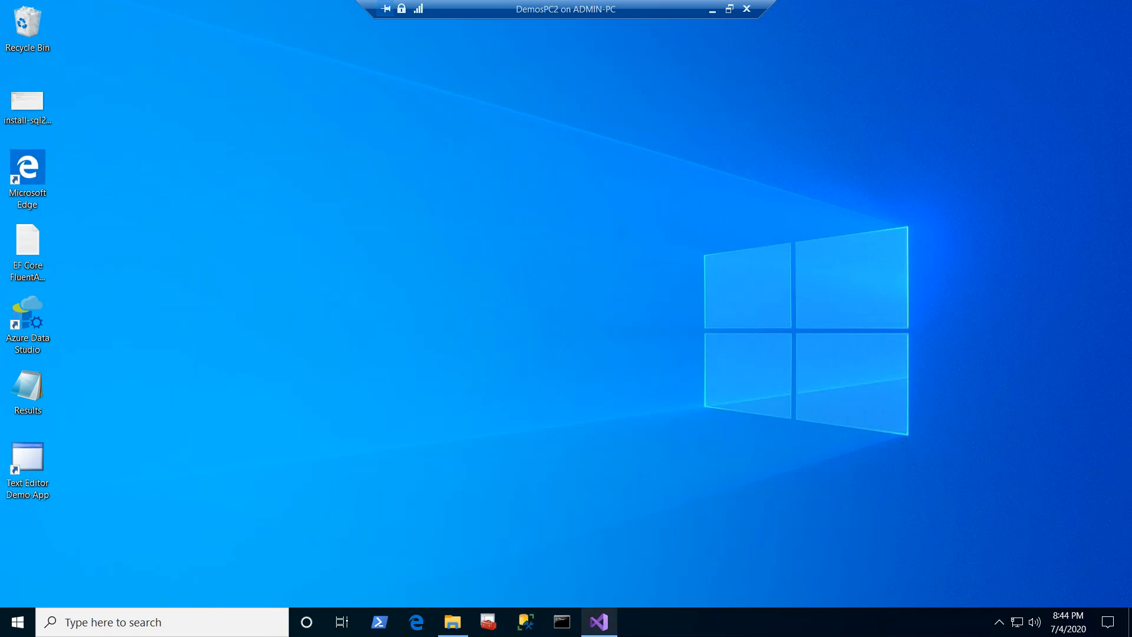
# Step: Switch to Visual Studio, bring up the frmMain.cs form designer, and select the main form
pyautogui.click(599, 621)
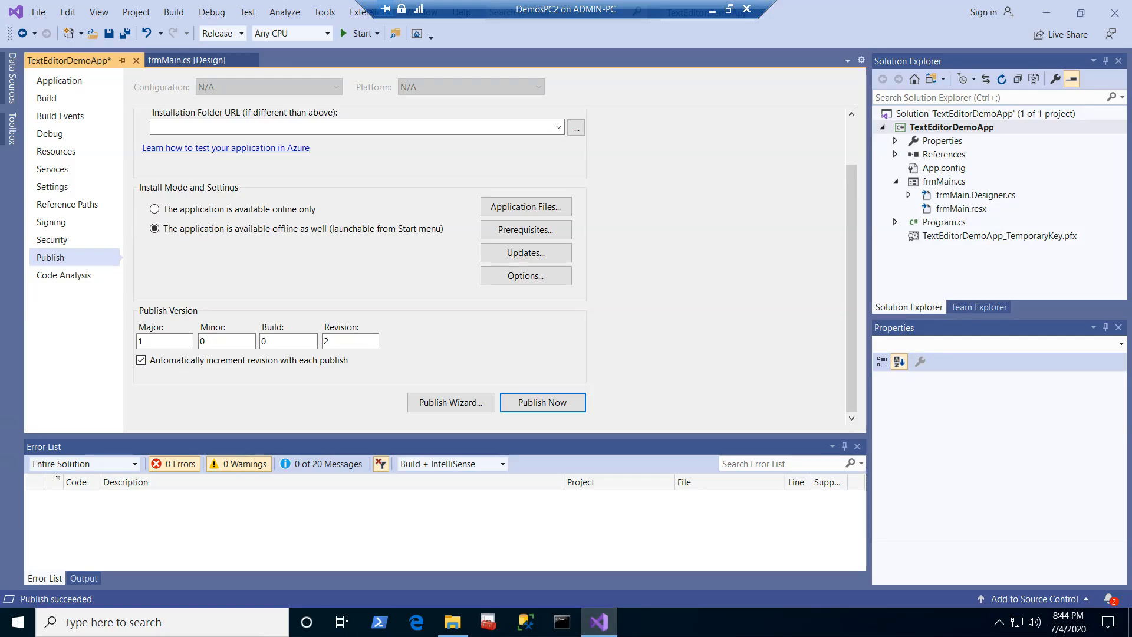
pyautogui.click(187, 60)
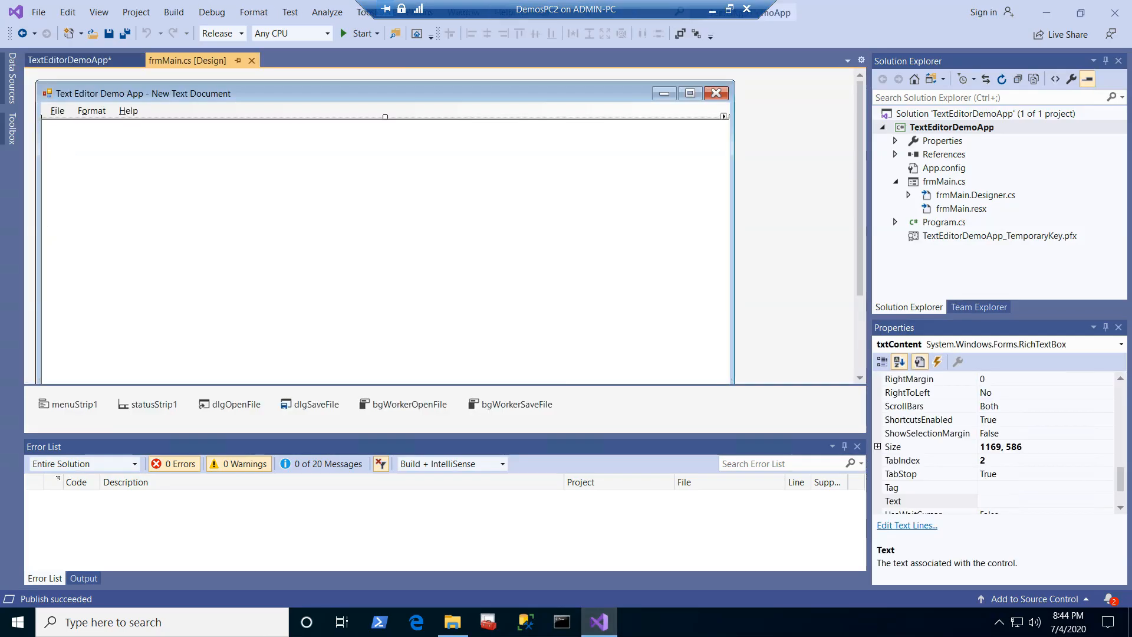
pyautogui.click(194, 94)
pyautogui.click(57, 111)
pyautogui.click(236, 94)
pyautogui.scroll(-3, 446, 226)
pyautogui.scroll(3, 445, 226)
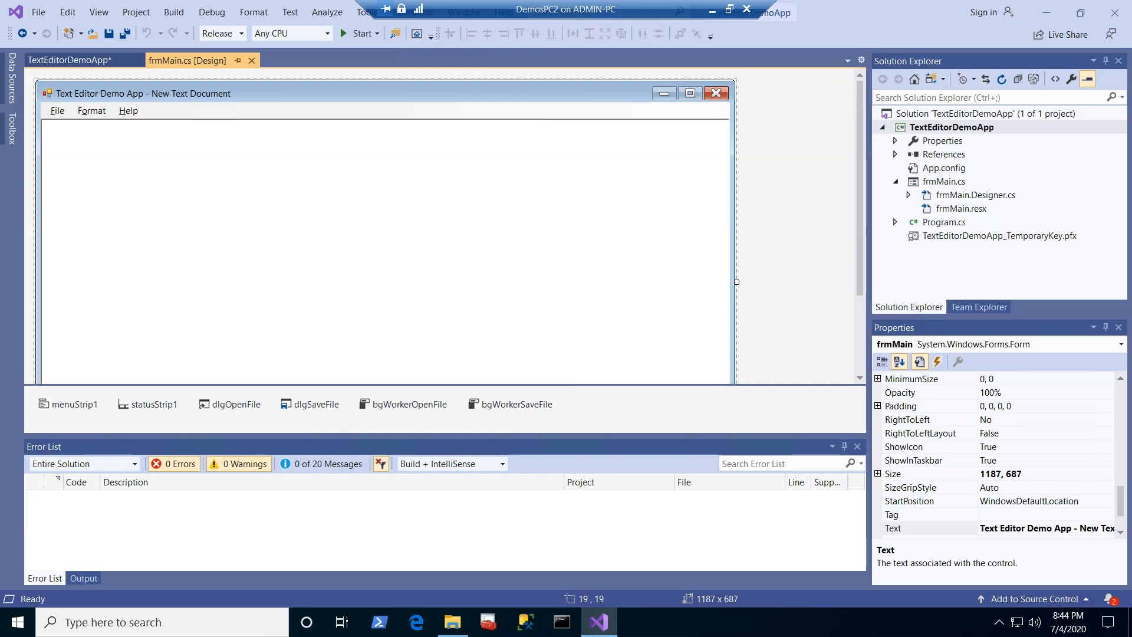
# Step: Add an item with the text "&Online Help" to the form's Help menu and place it above About
pyautogui.click(129, 110)
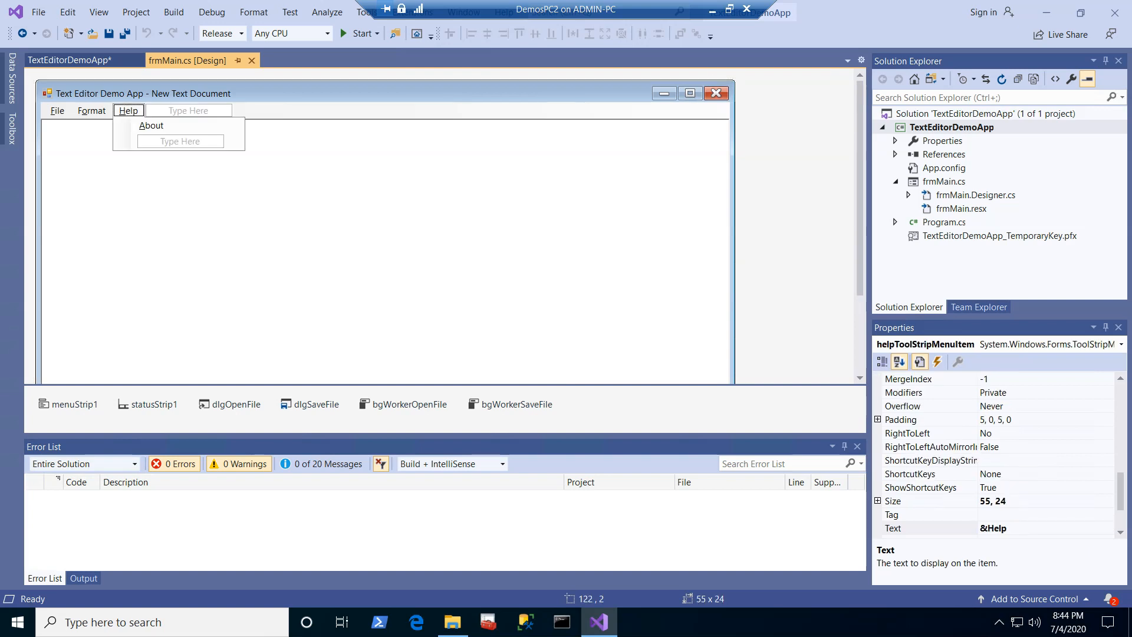
pyautogui.click(180, 142)
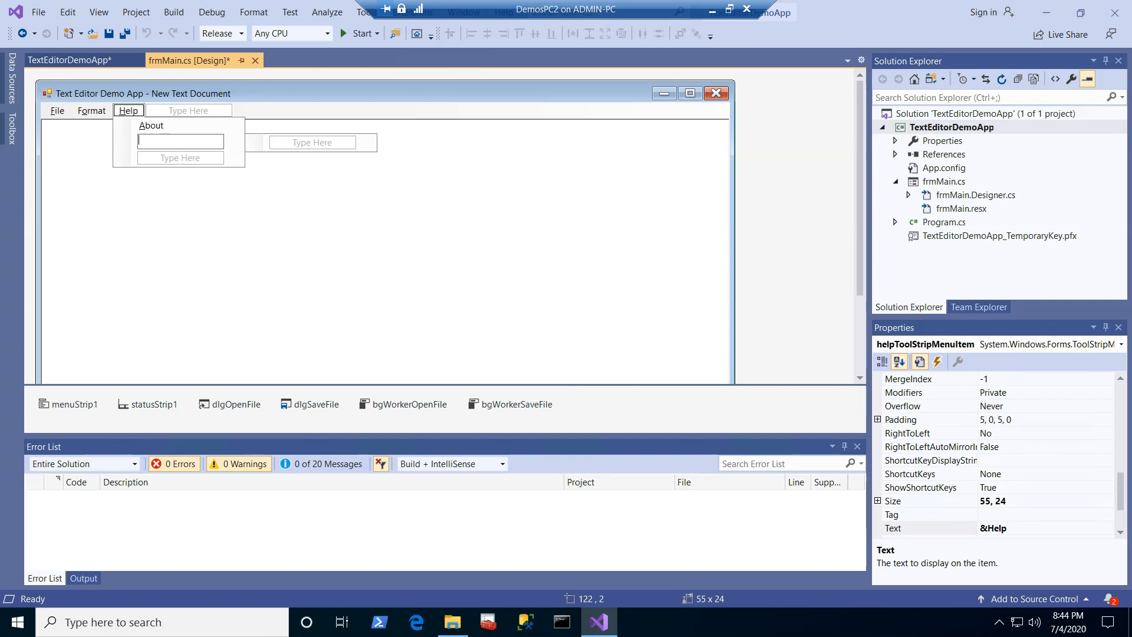
pyautogui.write('&Online Help')
pyautogui.press('Return')
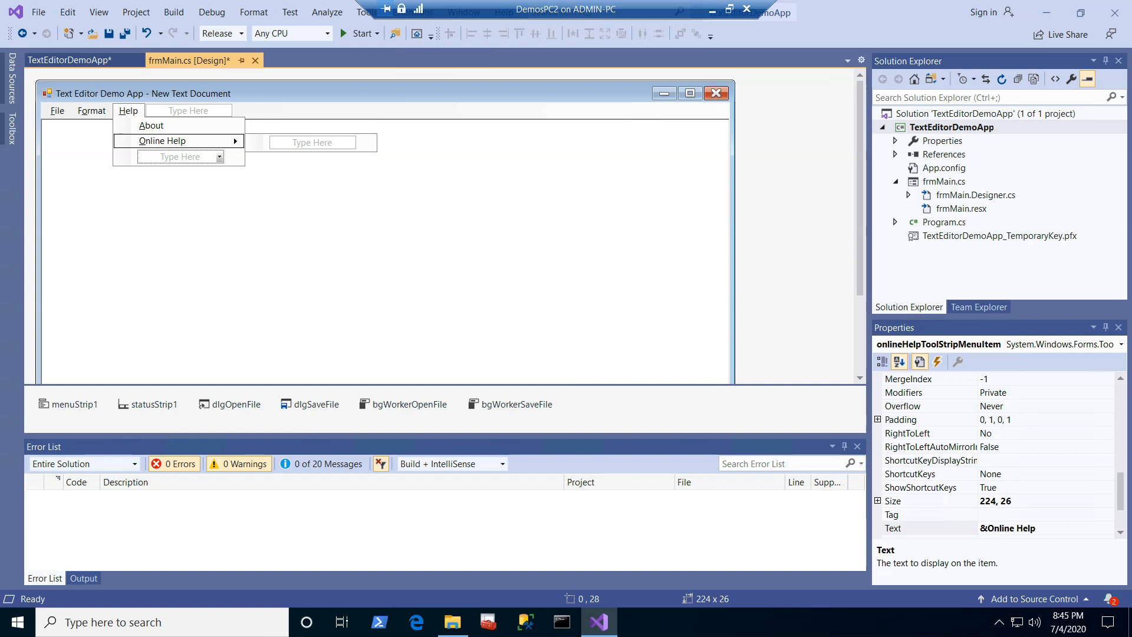
pyautogui.moveTo(163, 141); pyautogui.dragTo(151, 126)
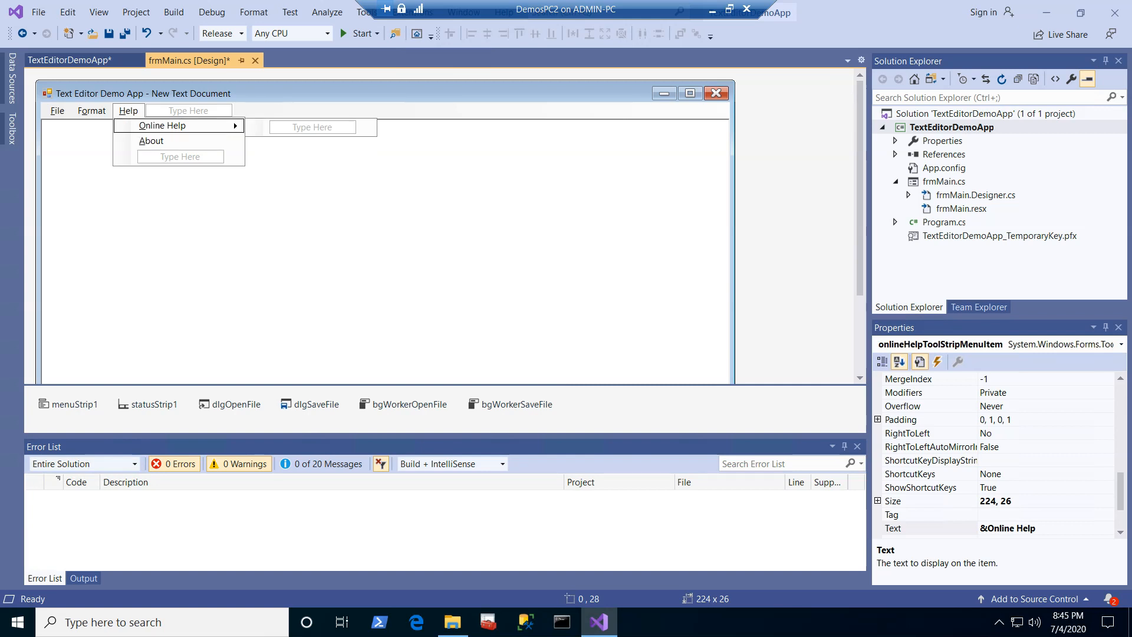
# Step: Create the Online Help item's click handler with a message box showing "Online Help is currently being created."
pyautogui.doubleClick(152, 125)
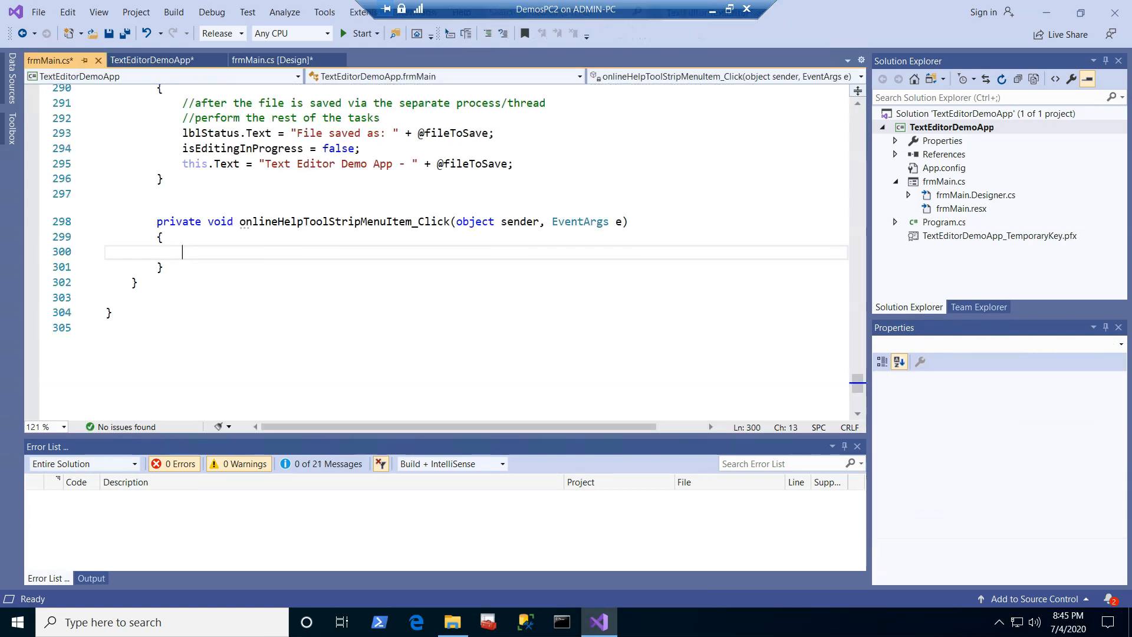
pyautogui.write('mbox')
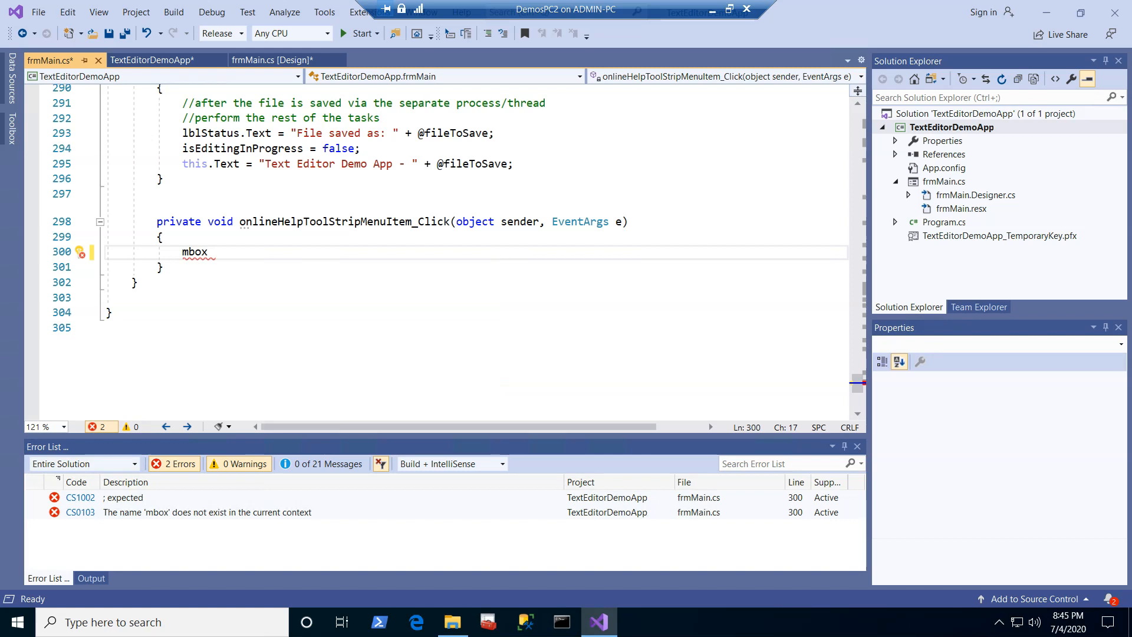
pyautogui.press('Tab')
pyautogui.press('Tab')
pyautogui.hotkey('ctrl', 'shift', 'Left')
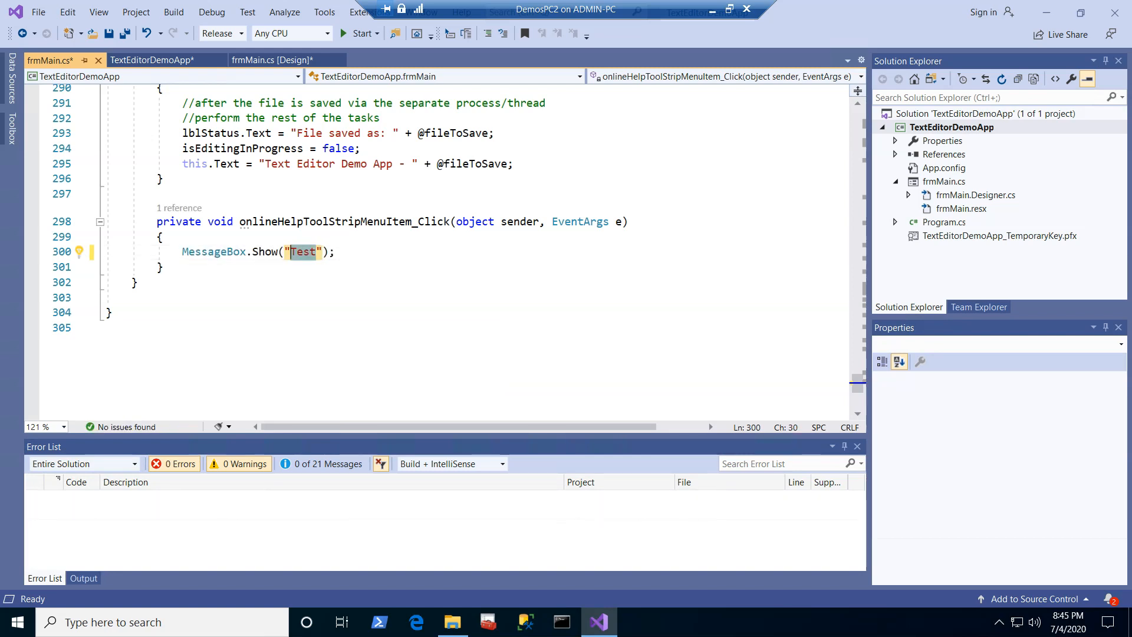
pyautogui.write('Online ')
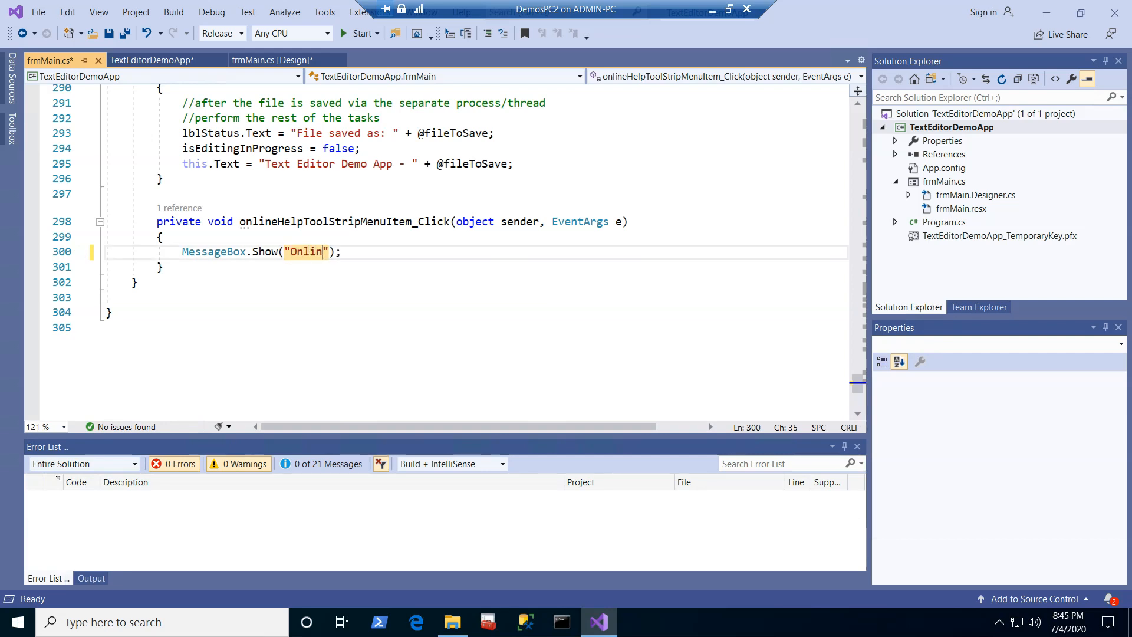
pyautogui.write('Help ')
pyautogui.write('is curren')
pyautogui.write('tly bei')
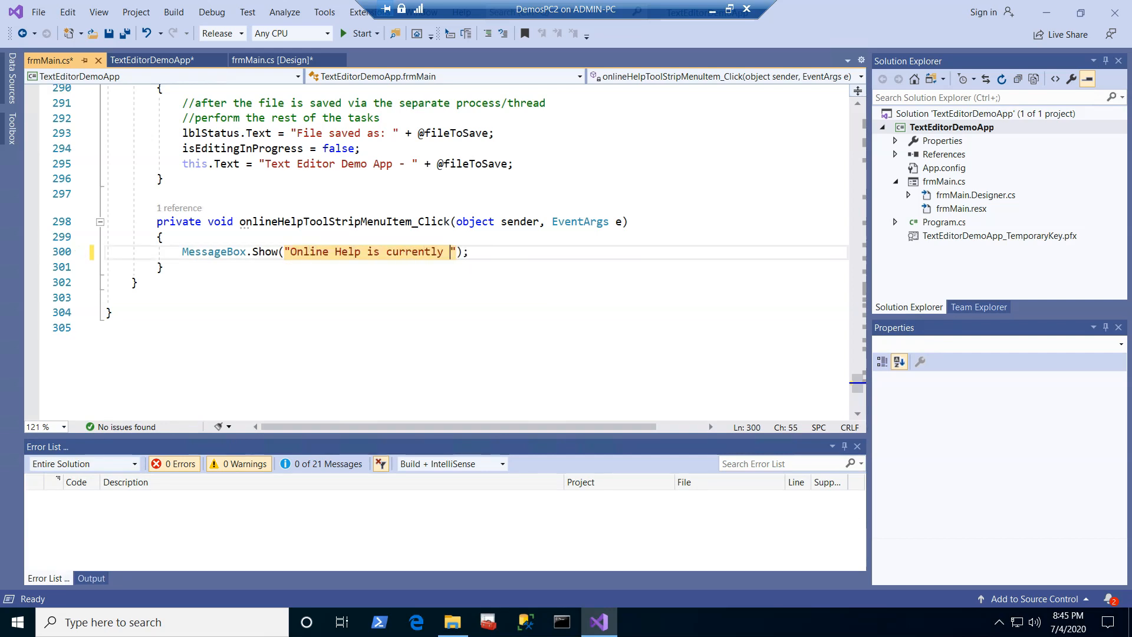
pyautogui.write('ng created.')
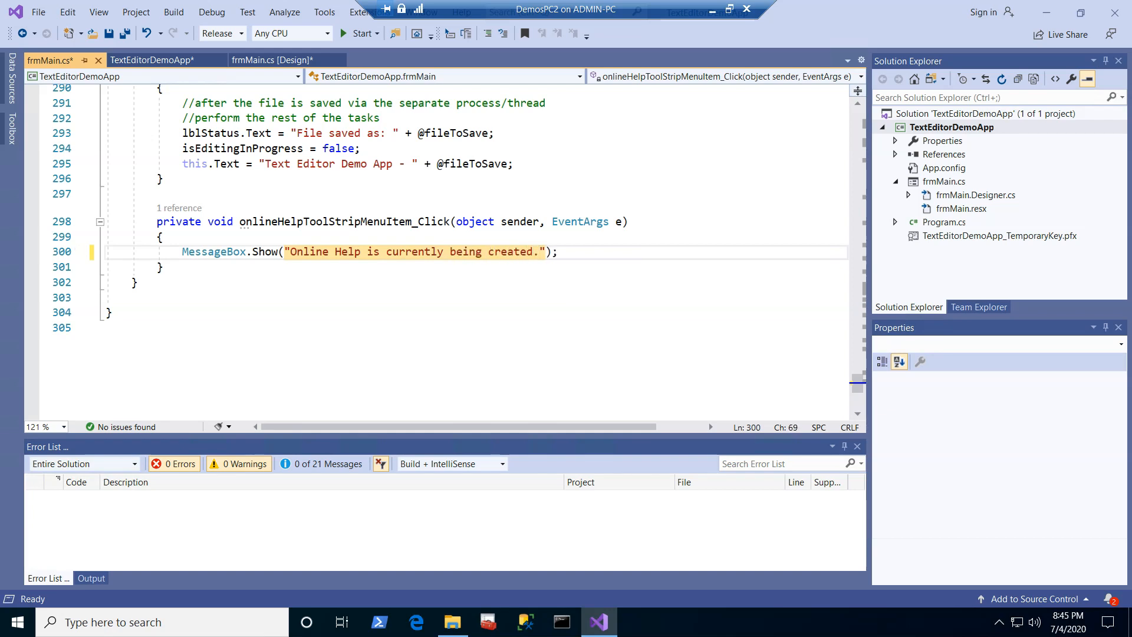
pyautogui.press('Down')
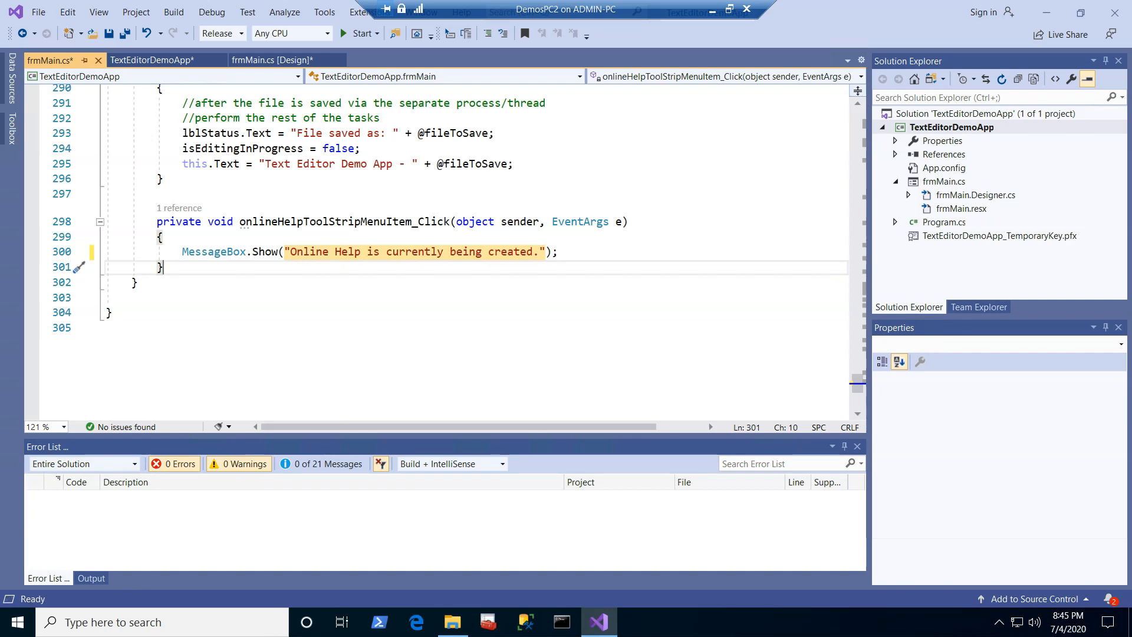
pyautogui.click(157, 194)
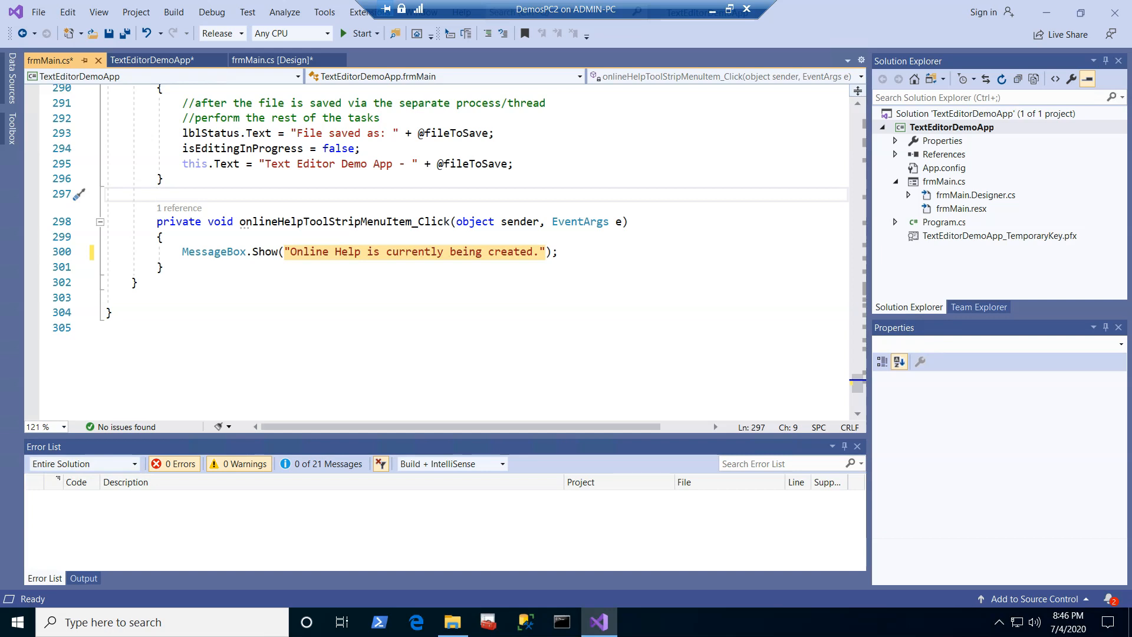
pyautogui.click(290, 252)
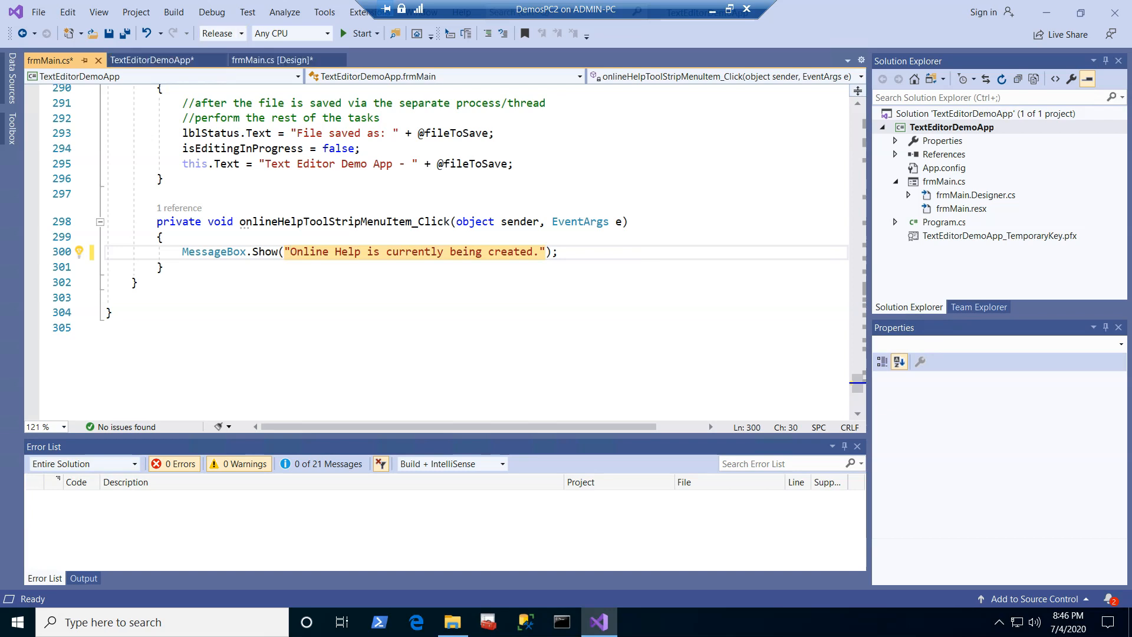
# Step: Rebuild the solution and display the TextEditorDemoApp project's publish properties
pyautogui.click(174, 13)
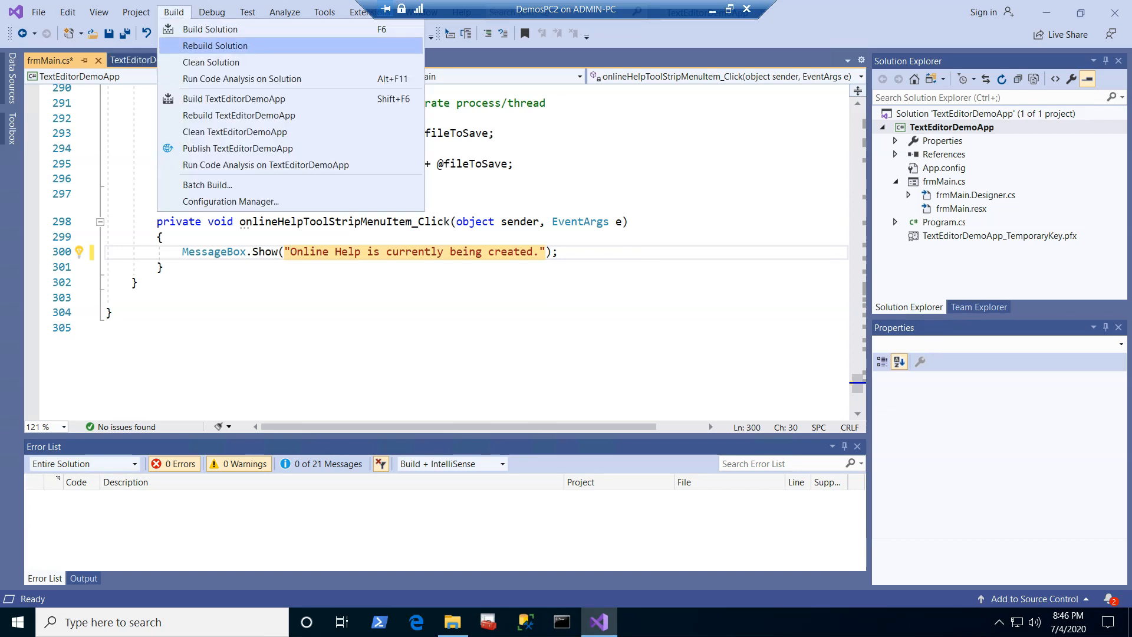
pyautogui.click(214, 45)
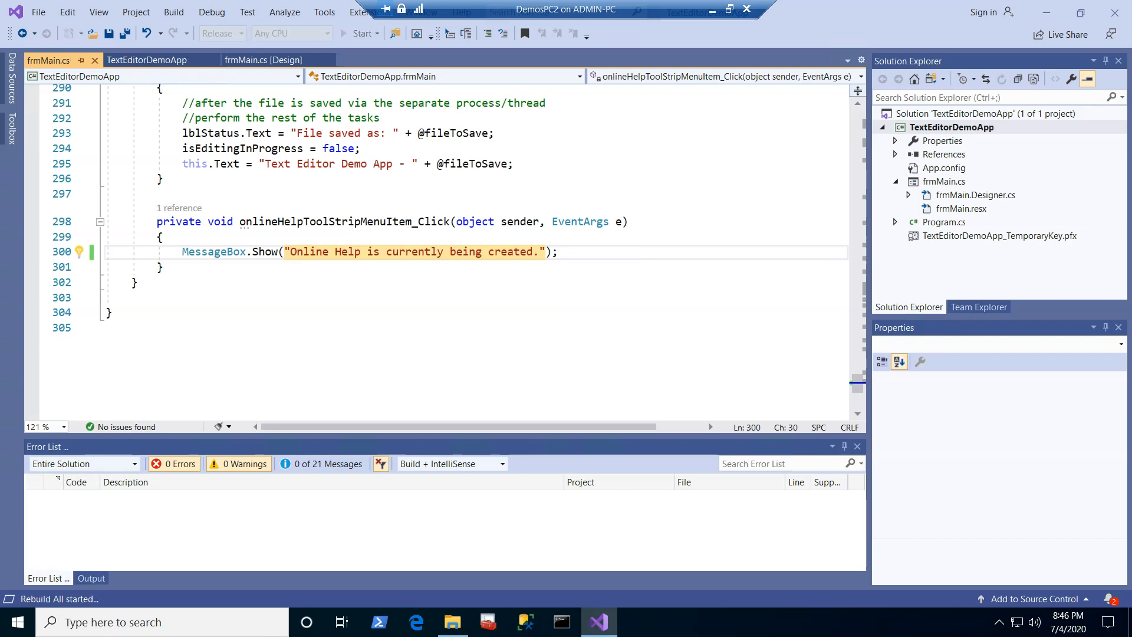
pyautogui.rightClick(927, 138)
pyautogui.rightClick(927, 131)
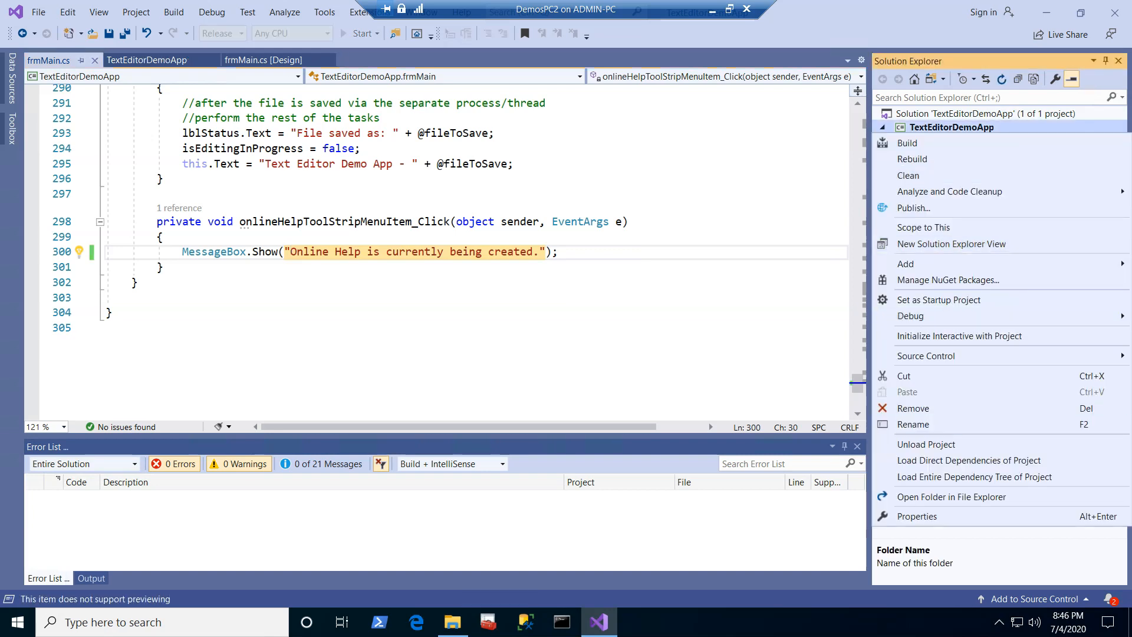
pyautogui.click(917, 516)
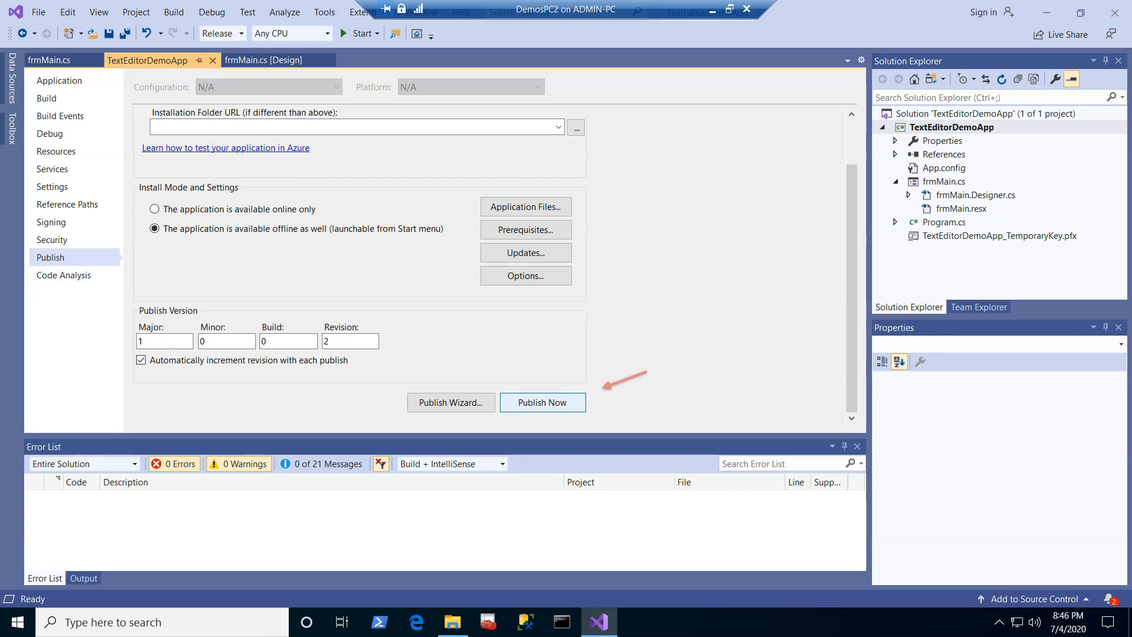
pyautogui.click(542, 402)
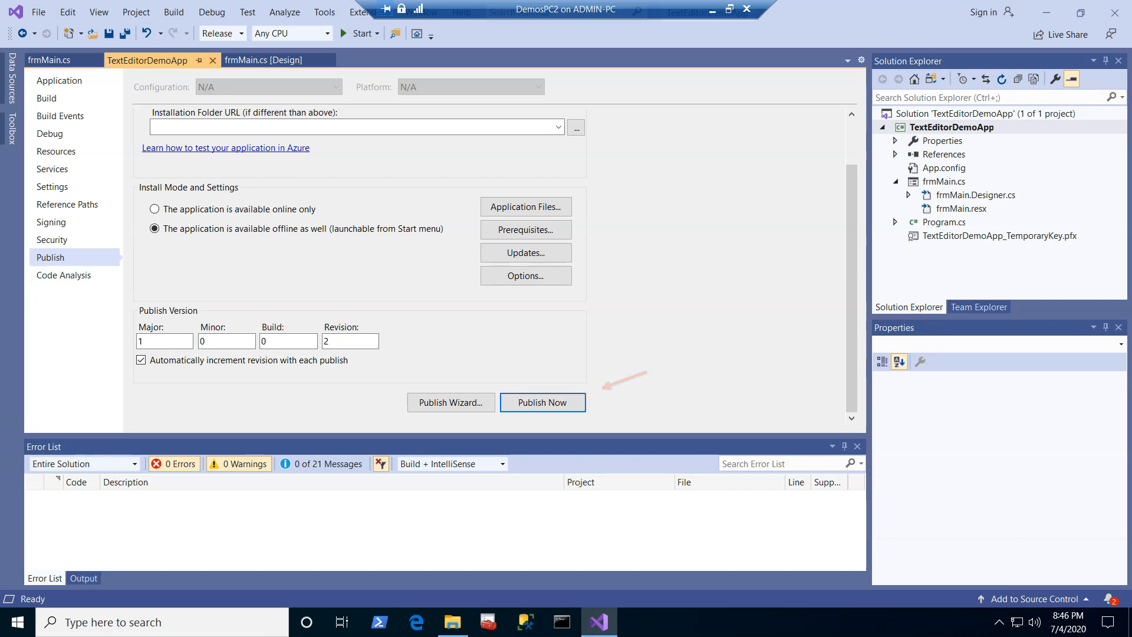
pyautogui.click(174, 12)
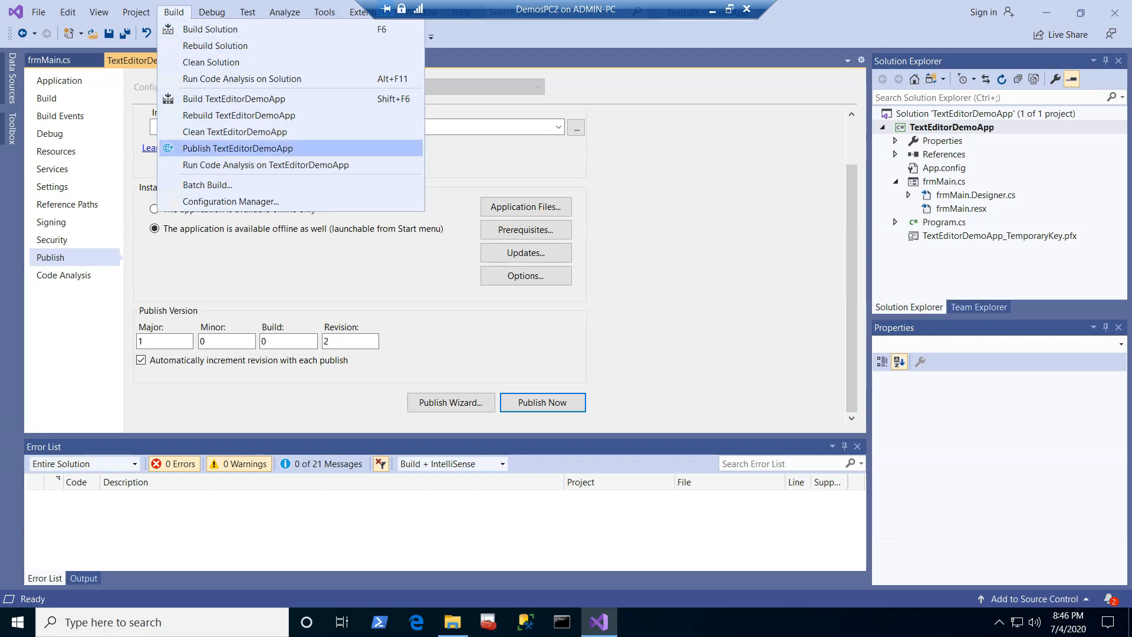
pyautogui.click(238, 148)
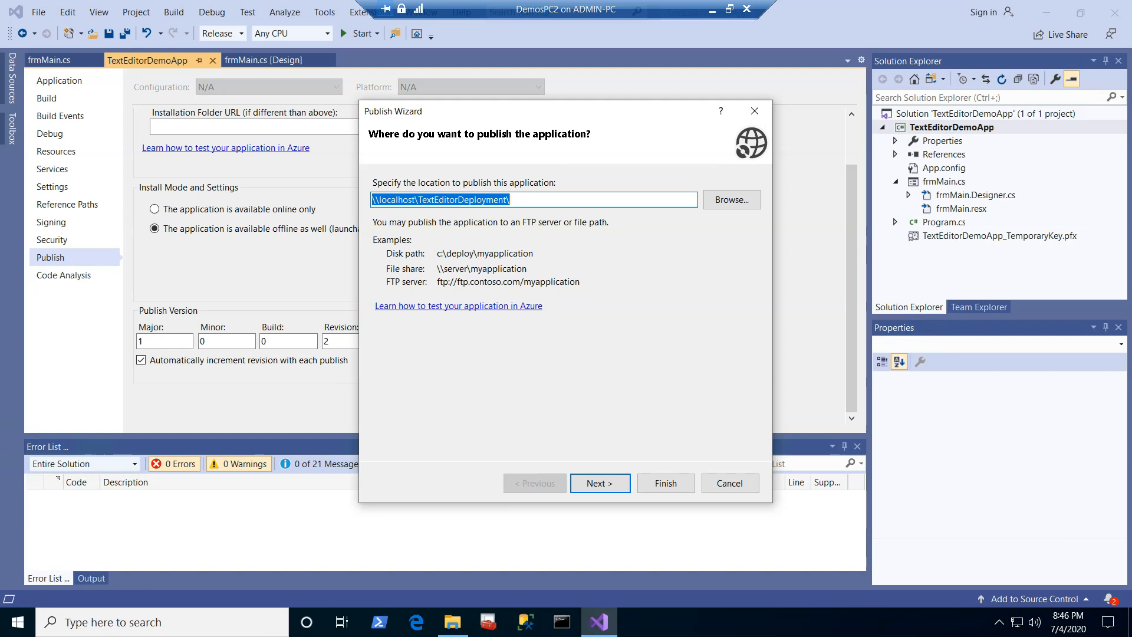
pyautogui.click(730, 484)
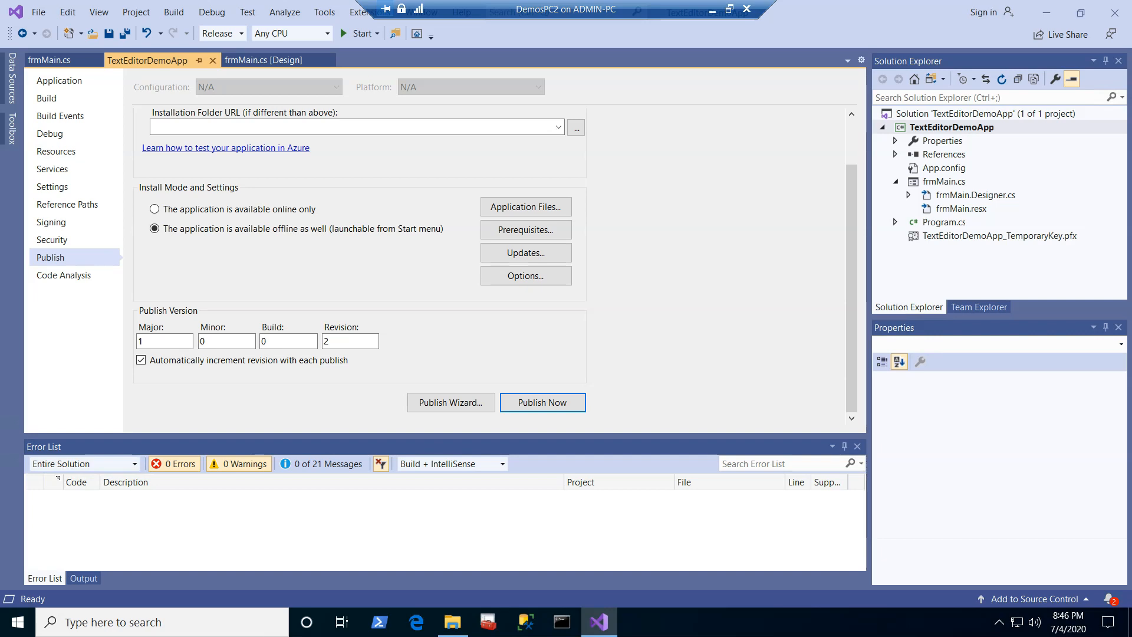
# Step: Publish the updated TextEditorDemoApp to \\localhost\TextEditorDeployment\ directly, keeping the current publish settings
pyautogui.scroll(2, 360, 259)
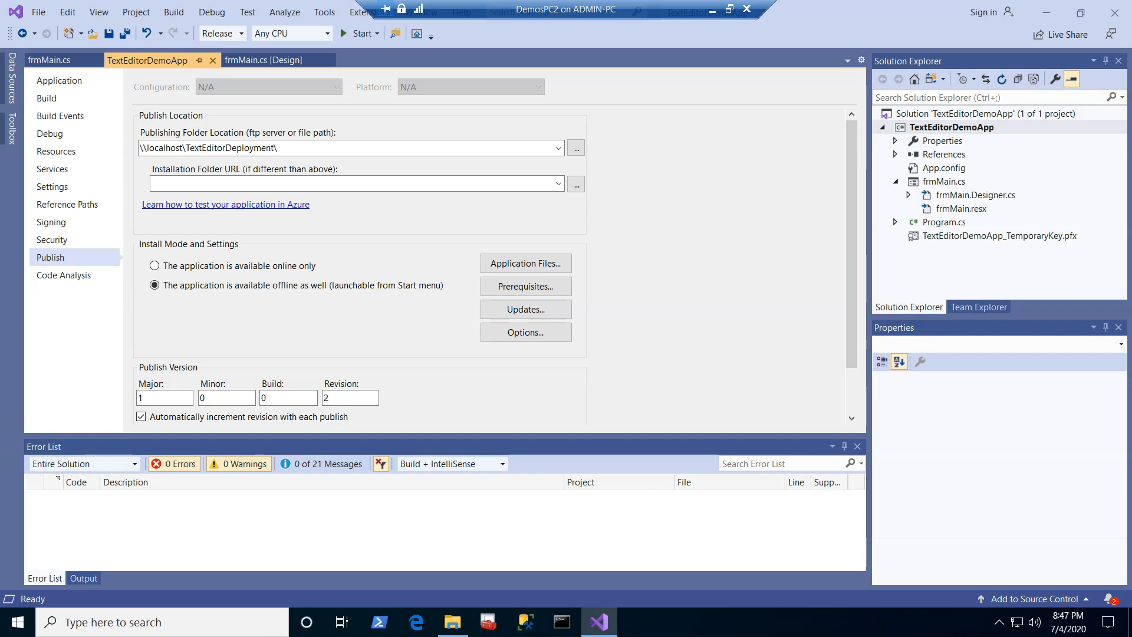
pyautogui.scroll(-2, 360, 259)
pyautogui.scroll(2, 359, 260)
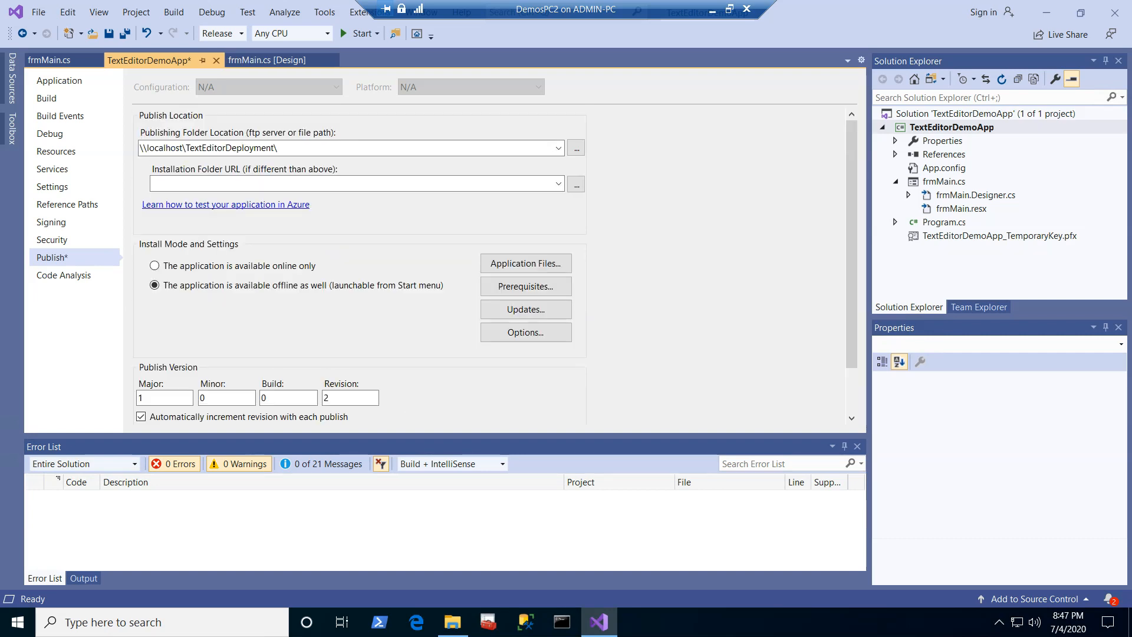
pyautogui.scroll(-2, 360, 260)
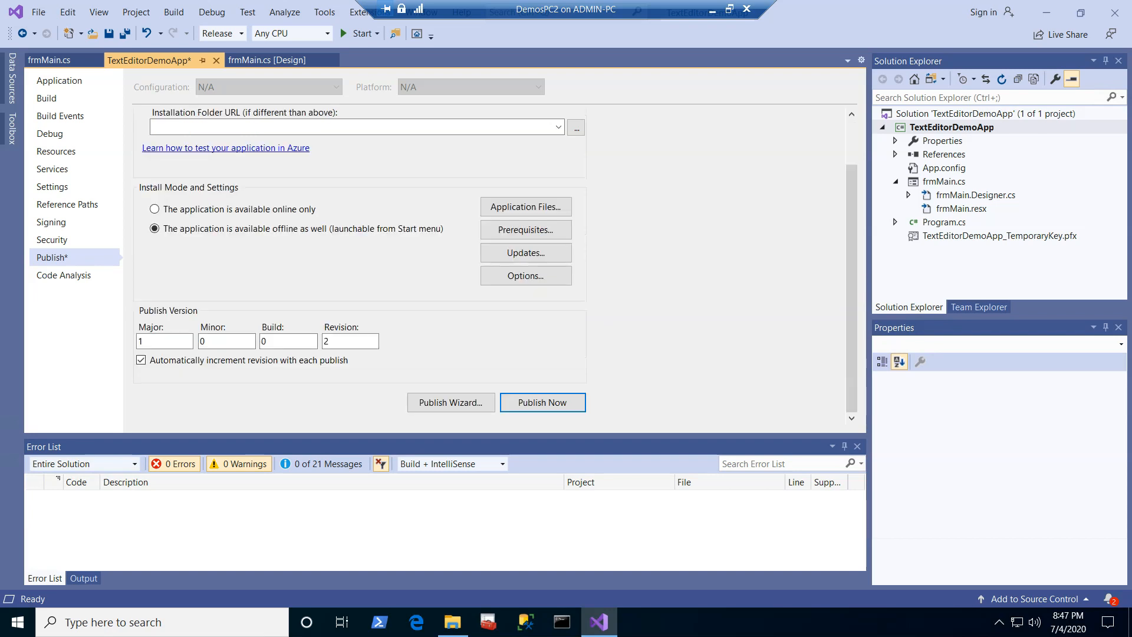
pyautogui.click(542, 402)
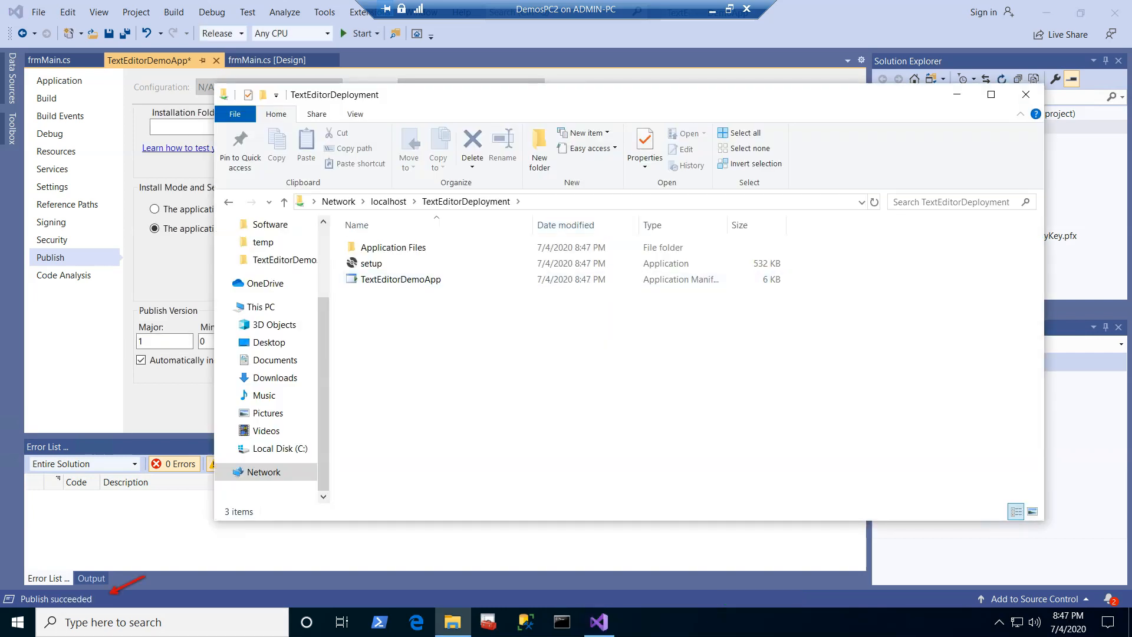
# Step: Show the desktop, launch the installed Text Editor Demo App from its shortcut, and accept the download of the new version
pyautogui.click(372, 264)
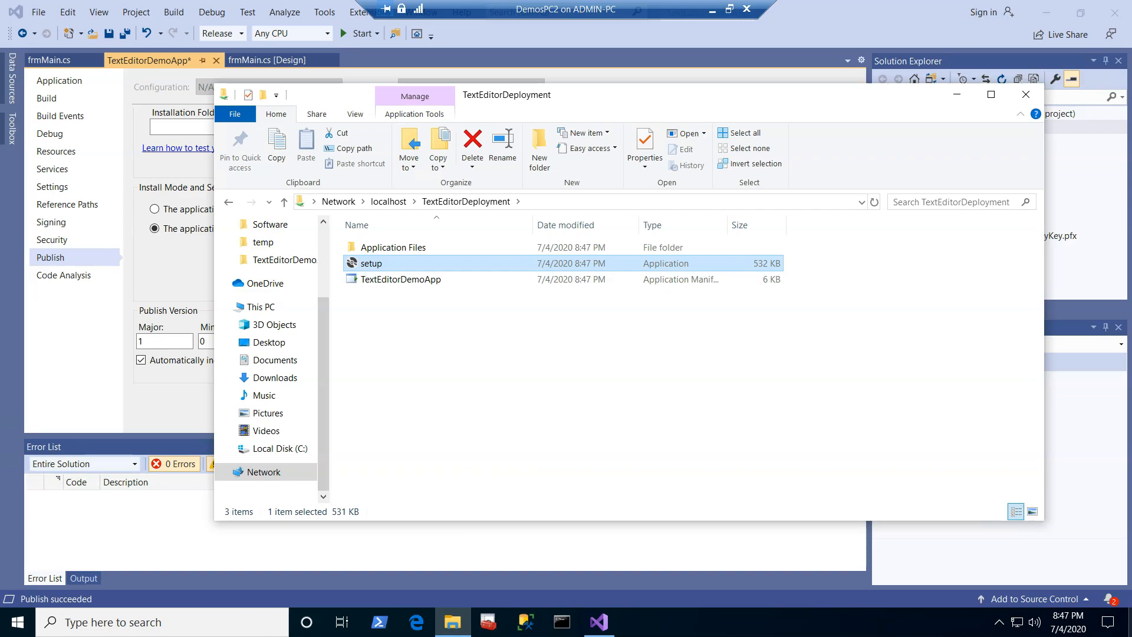
pyautogui.click(1130, 622)
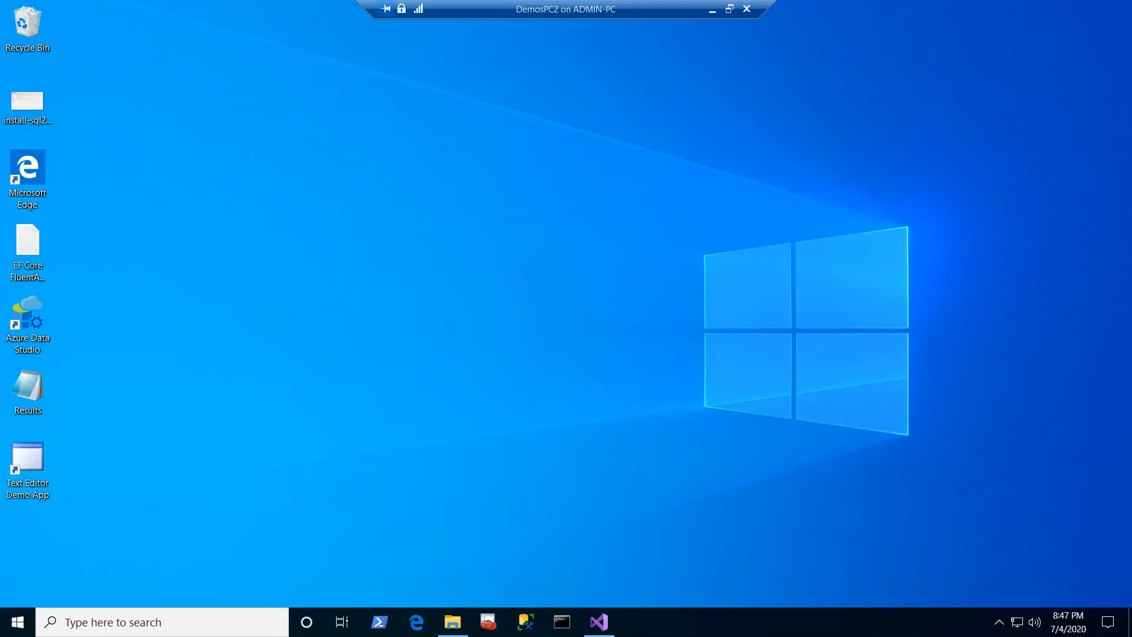
pyautogui.doubleClick(28, 470)
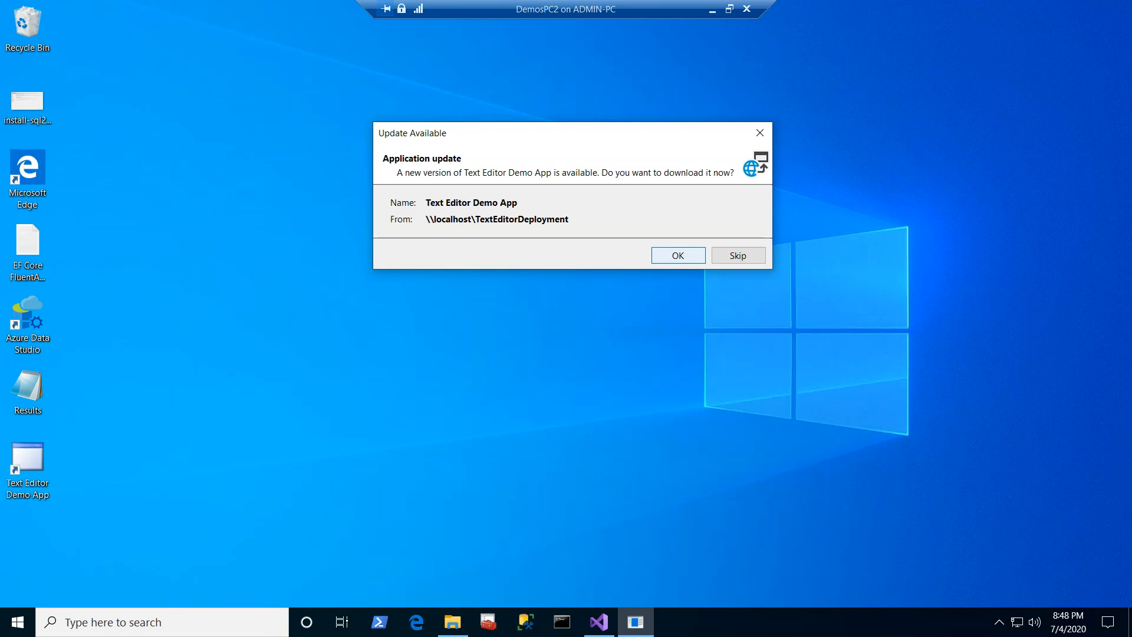
pyautogui.click(678, 254)
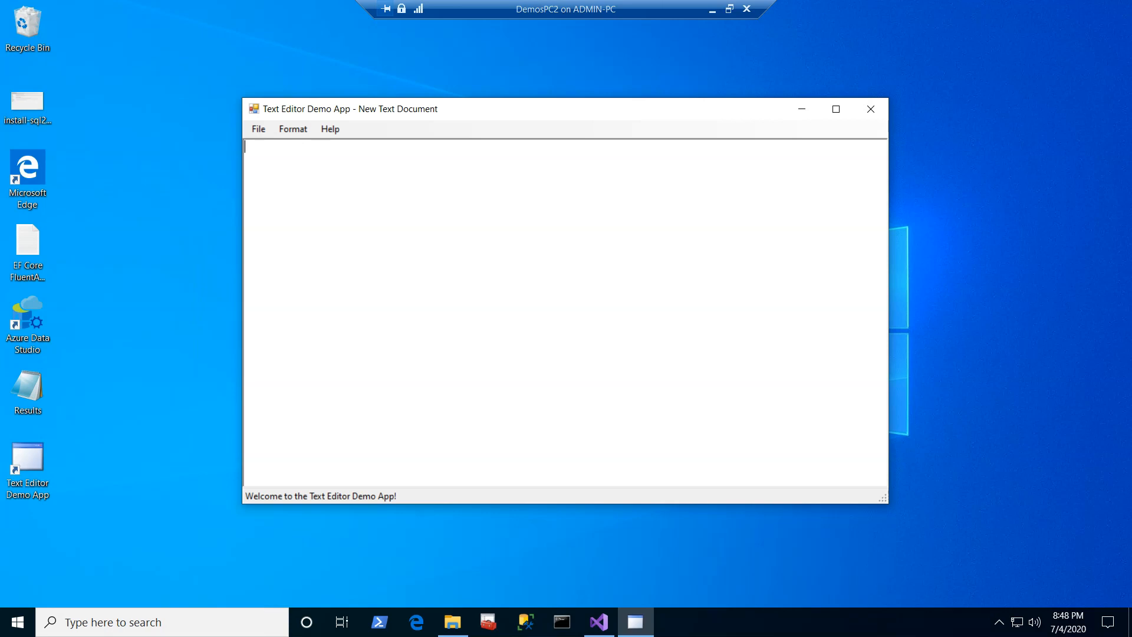
# Step: Test the Online Help command in the updated Text Editor Demo App and dismiss its message box
pyautogui.click(330, 129)
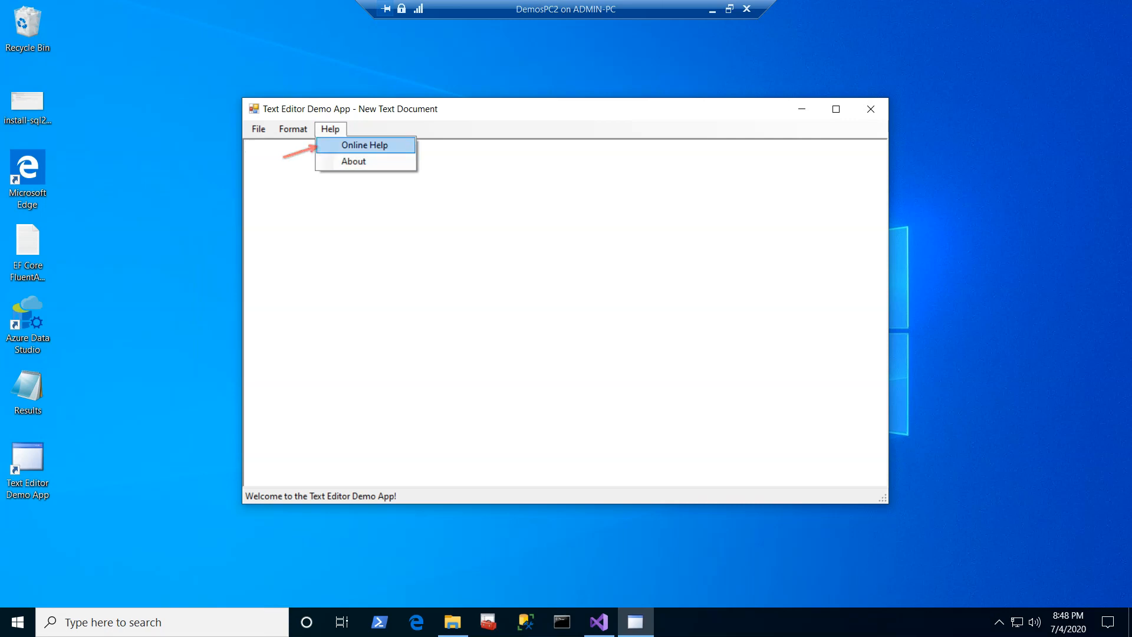
pyautogui.press('Return')
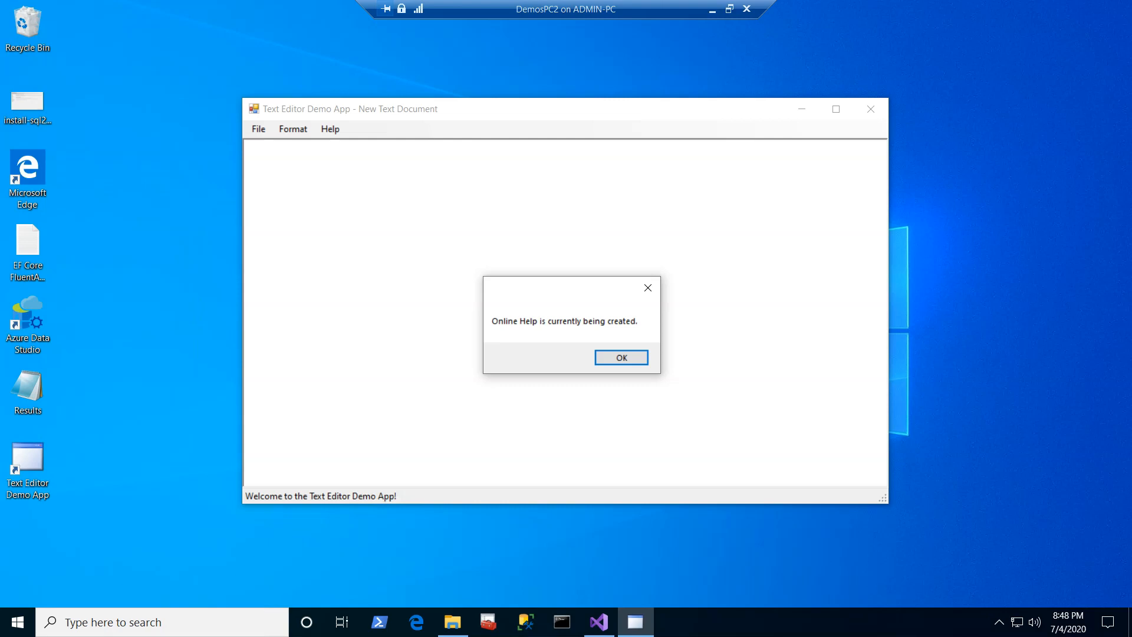
pyautogui.press('Return')
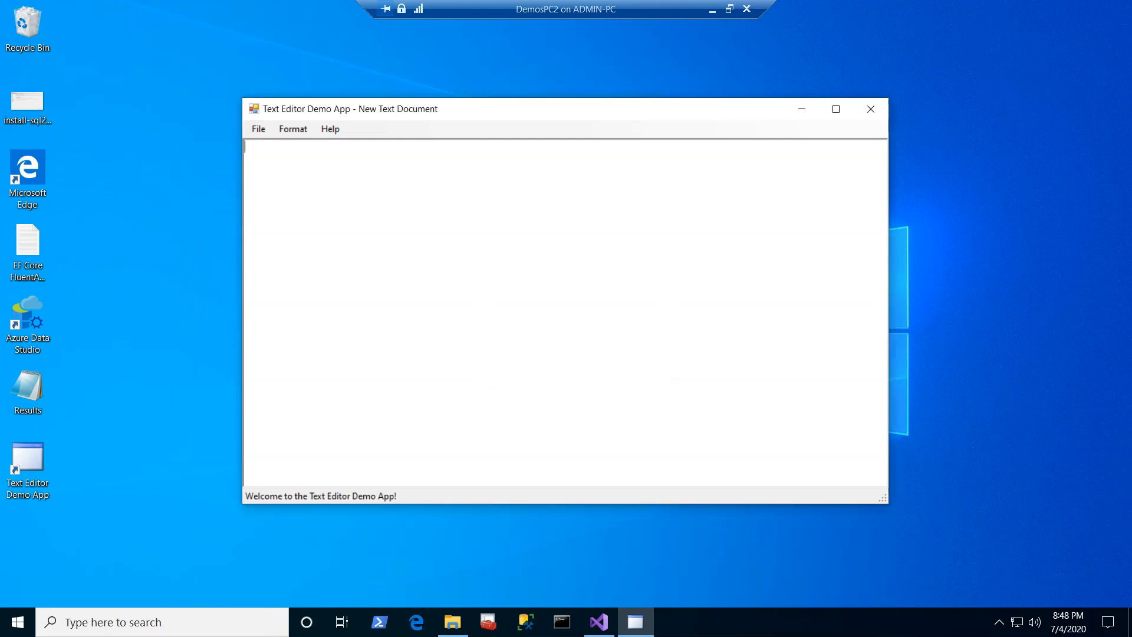